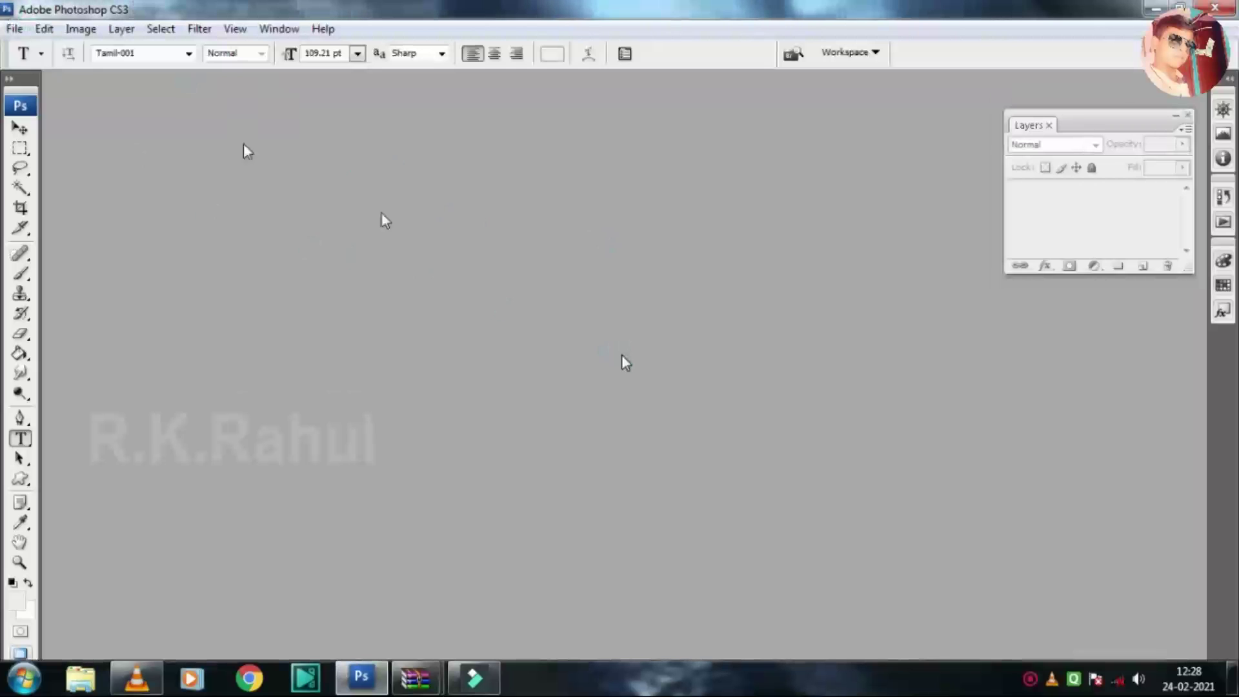
# - Open the File menu in Photoshop to start a new document
pyautogui.click(19, 30)
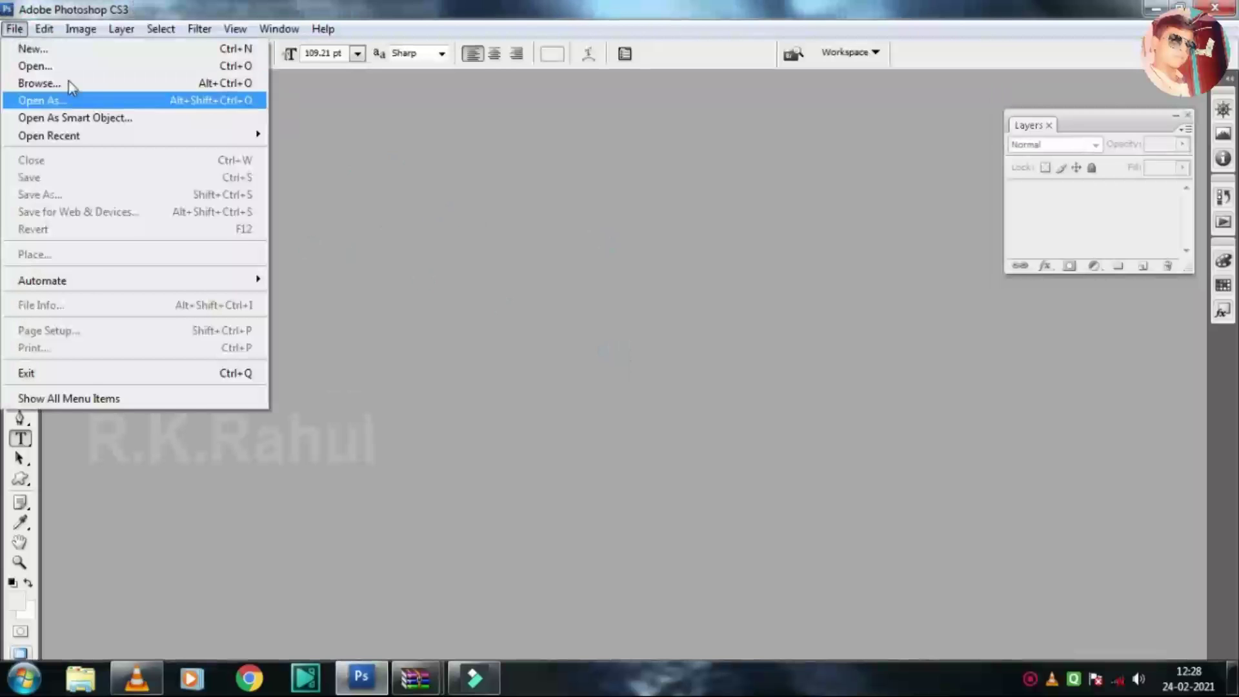
# - Start a new document named 'Silver Fx in text', sized 16 × 09 inches
pyautogui.click(76, 49)
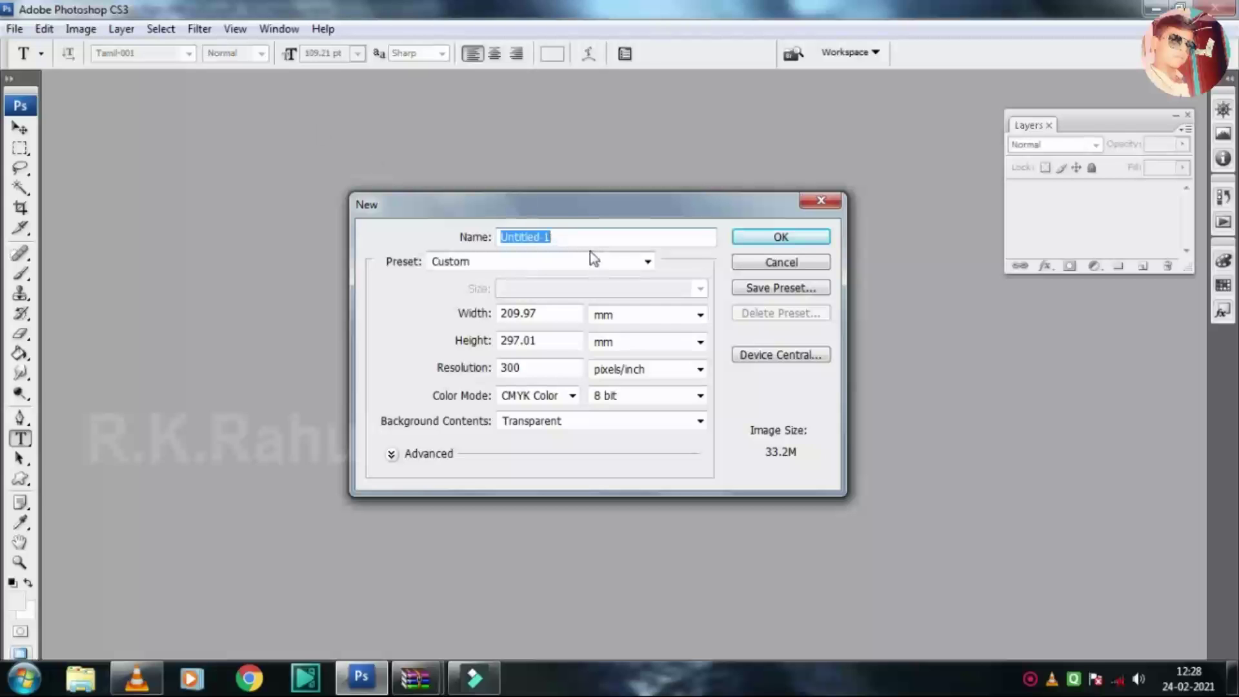
pyautogui.write('Si')
pyautogui.write('lver ')
pyautogui.write('F')
pyautogui.write('x in text')
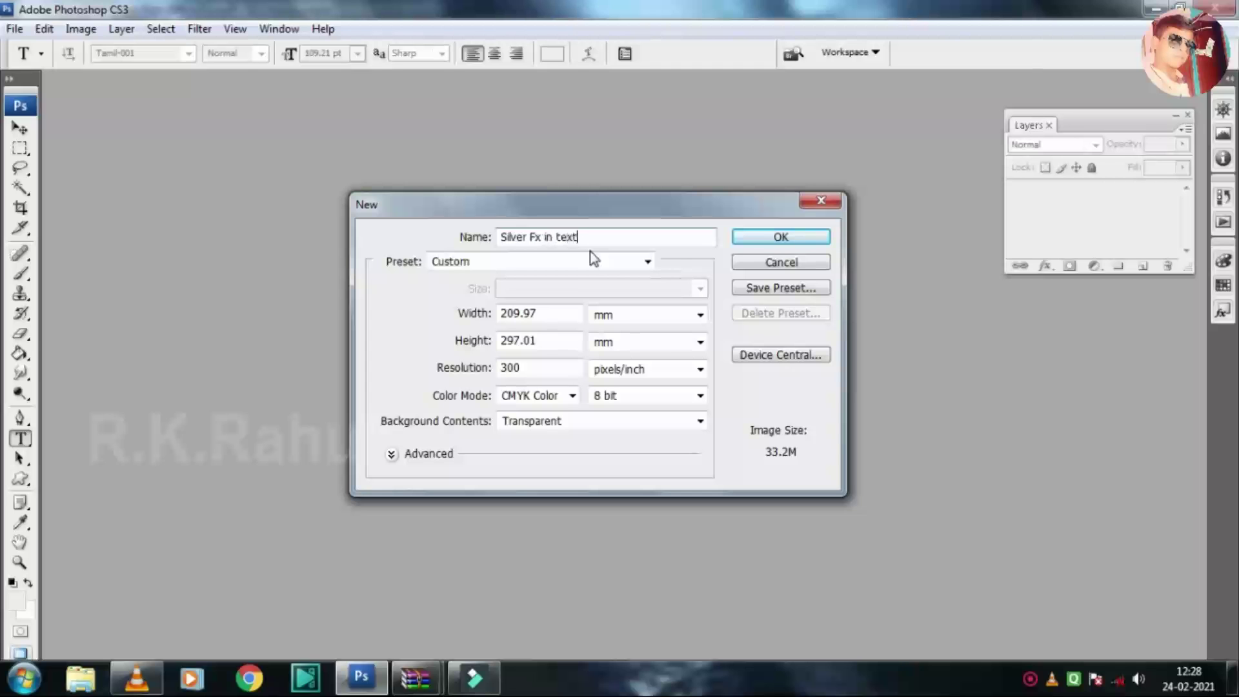
pyautogui.click(614, 315)
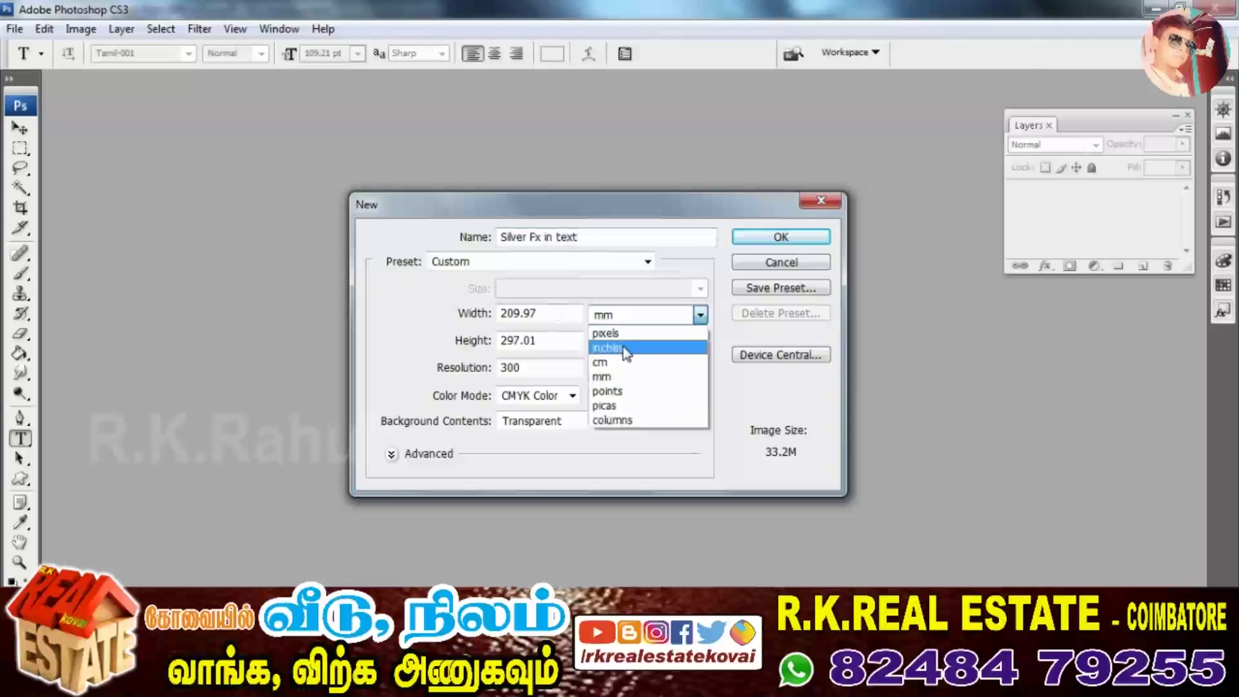
pyautogui.click(623, 348)
pyautogui.moveTo(561, 313); pyautogui.dragTo(175, 307)
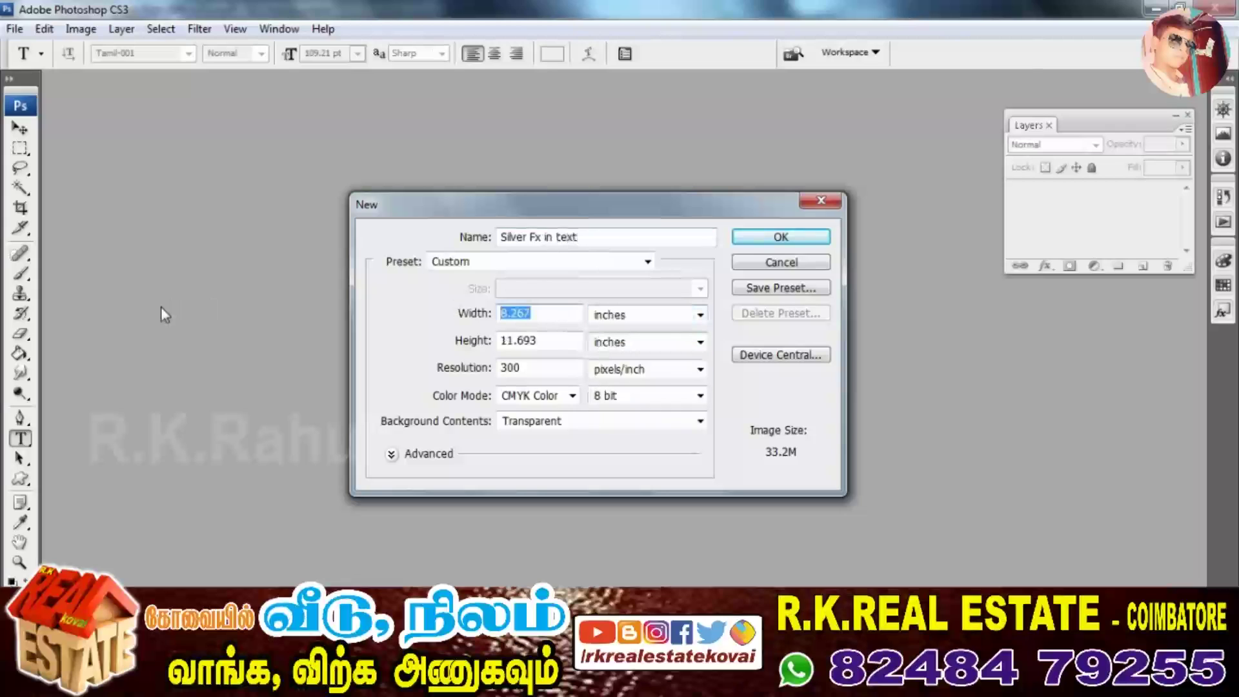
pyautogui.write('16')
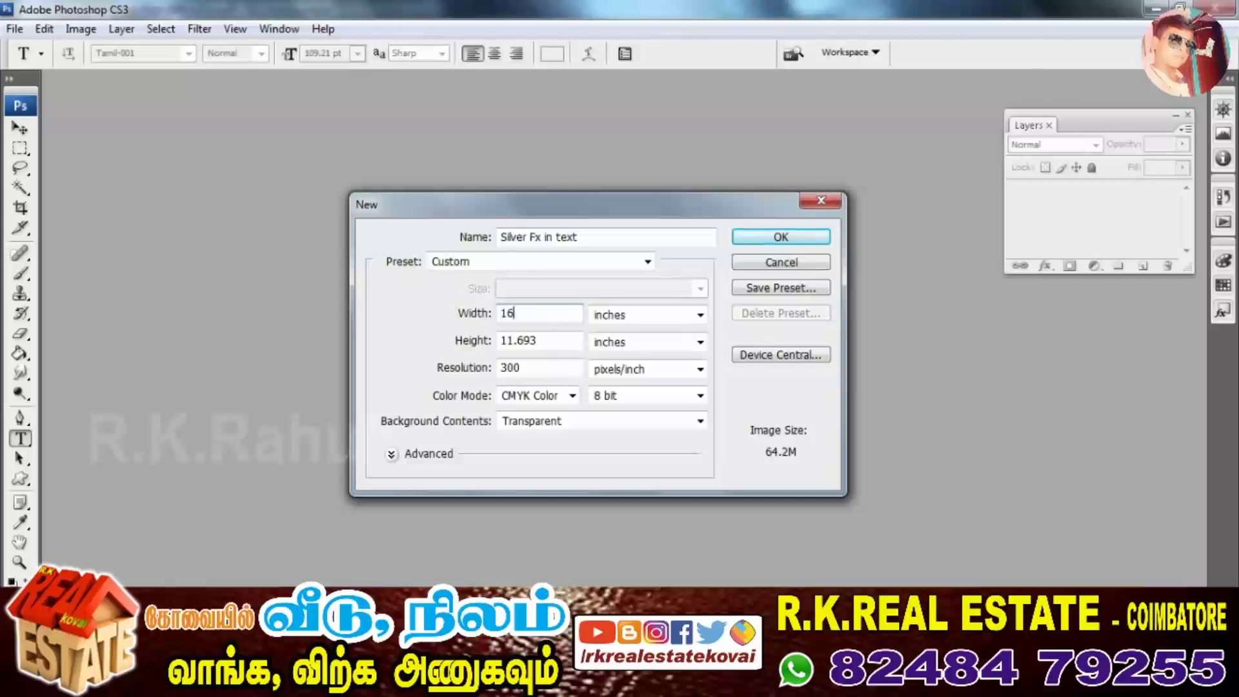
pyautogui.moveTo(560, 338); pyautogui.dragTo(133, 338)
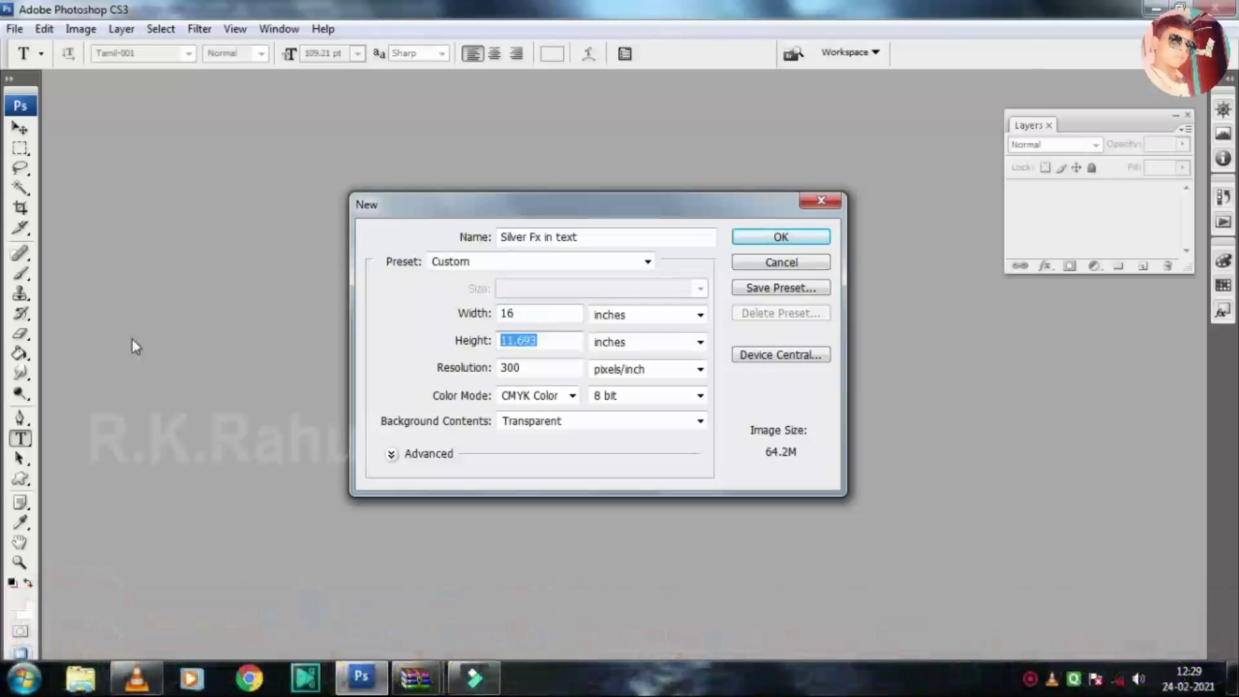
pyautogui.write('09')
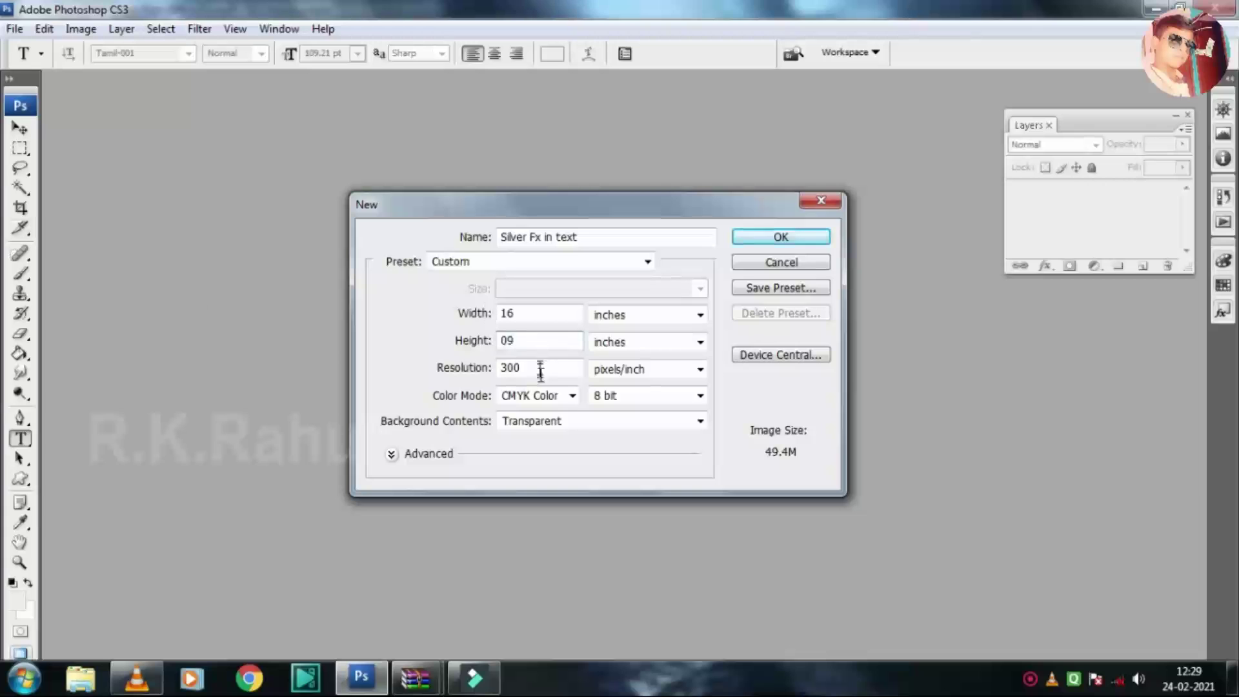
# - Set RGB Color mode and 100 pixels/inch resolution, then create the document
pyautogui.moveTo(539, 368); pyautogui.dragTo(333, 376)
pyautogui.write('15')
pyautogui.write('0')
pyautogui.click(547, 389)
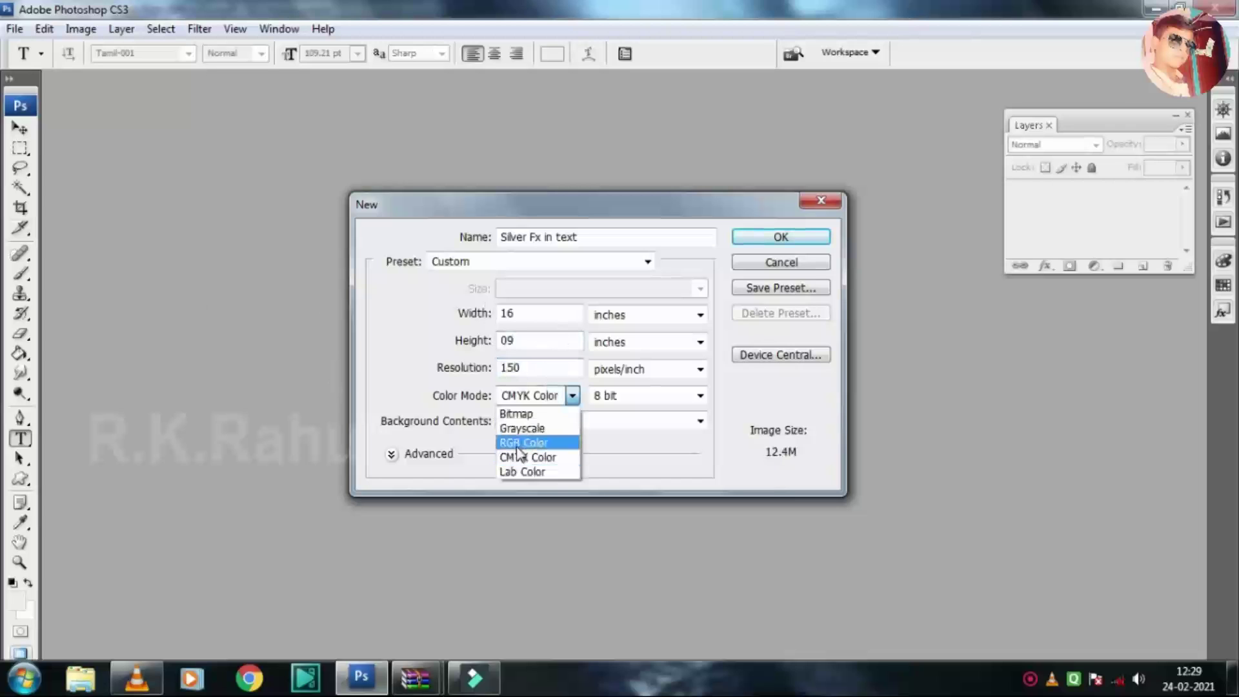
pyautogui.click(517, 445)
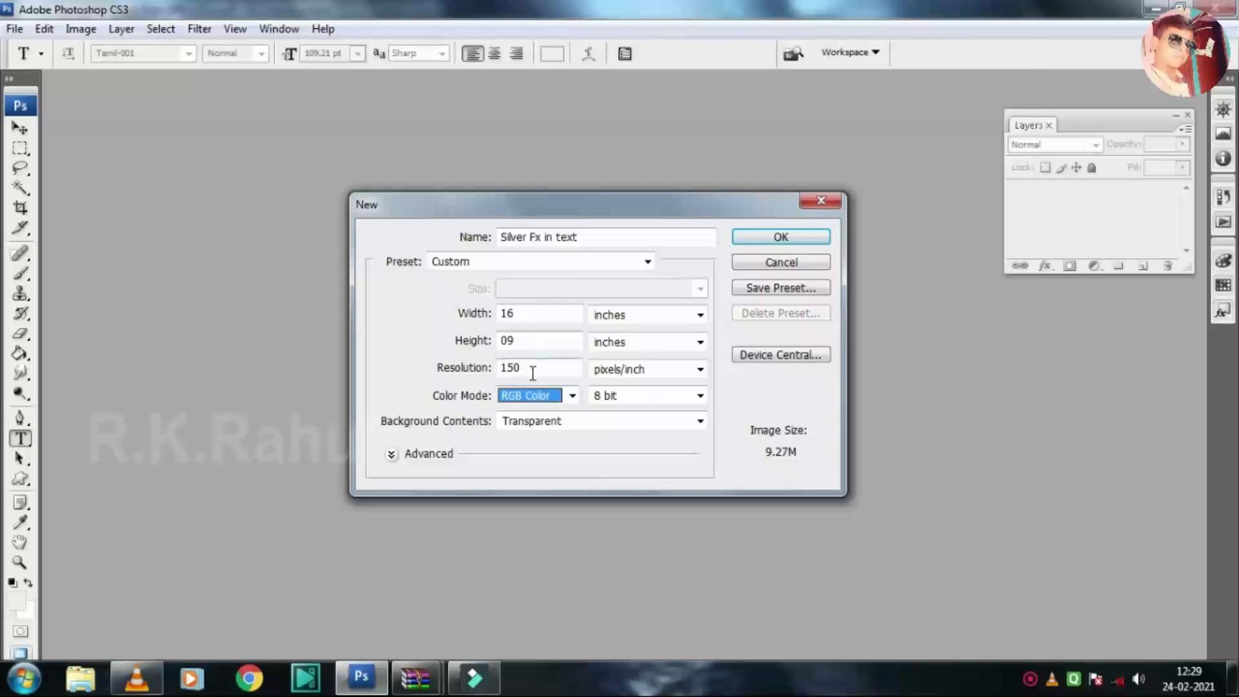
pyautogui.moveTo(533, 368); pyautogui.dragTo(347, 366)
pyautogui.write('1')
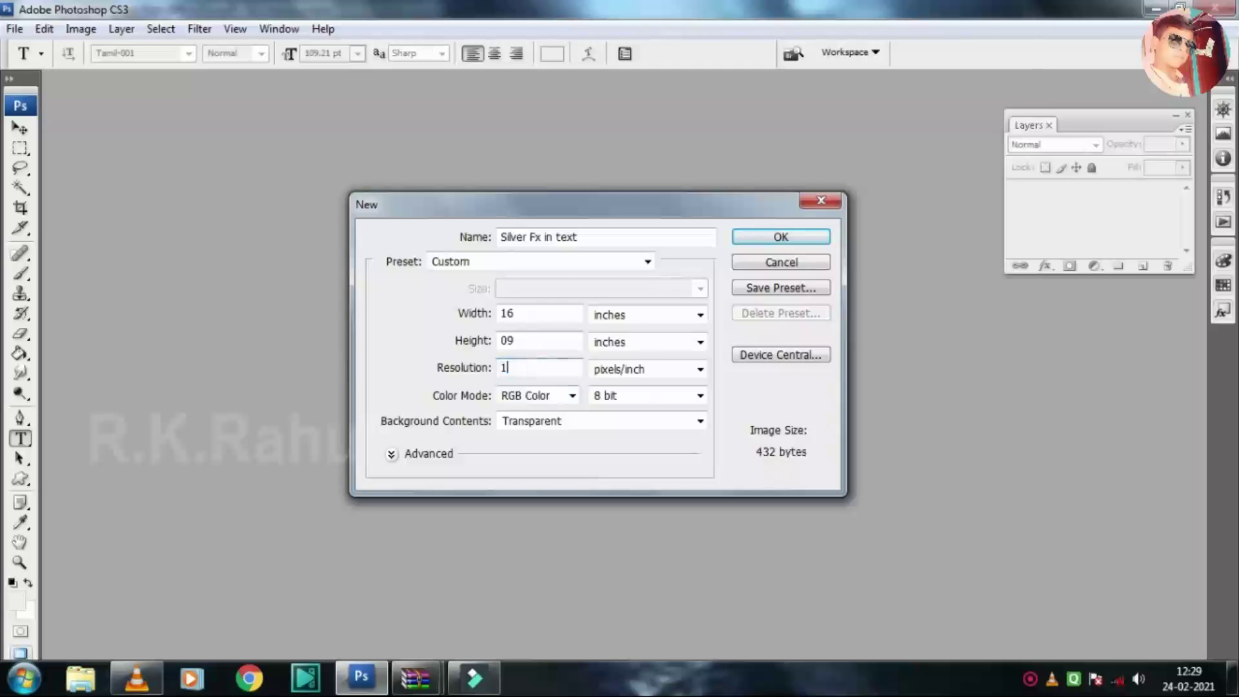
pyautogui.write('00')
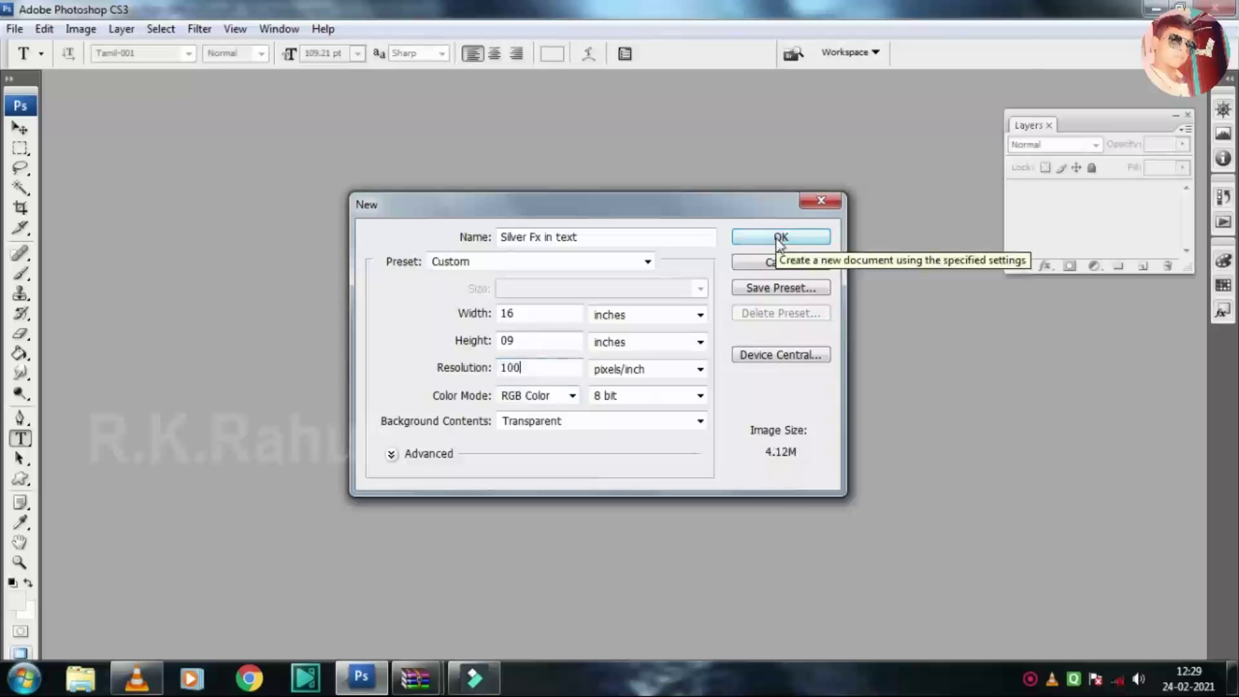
pyautogui.click(777, 239)
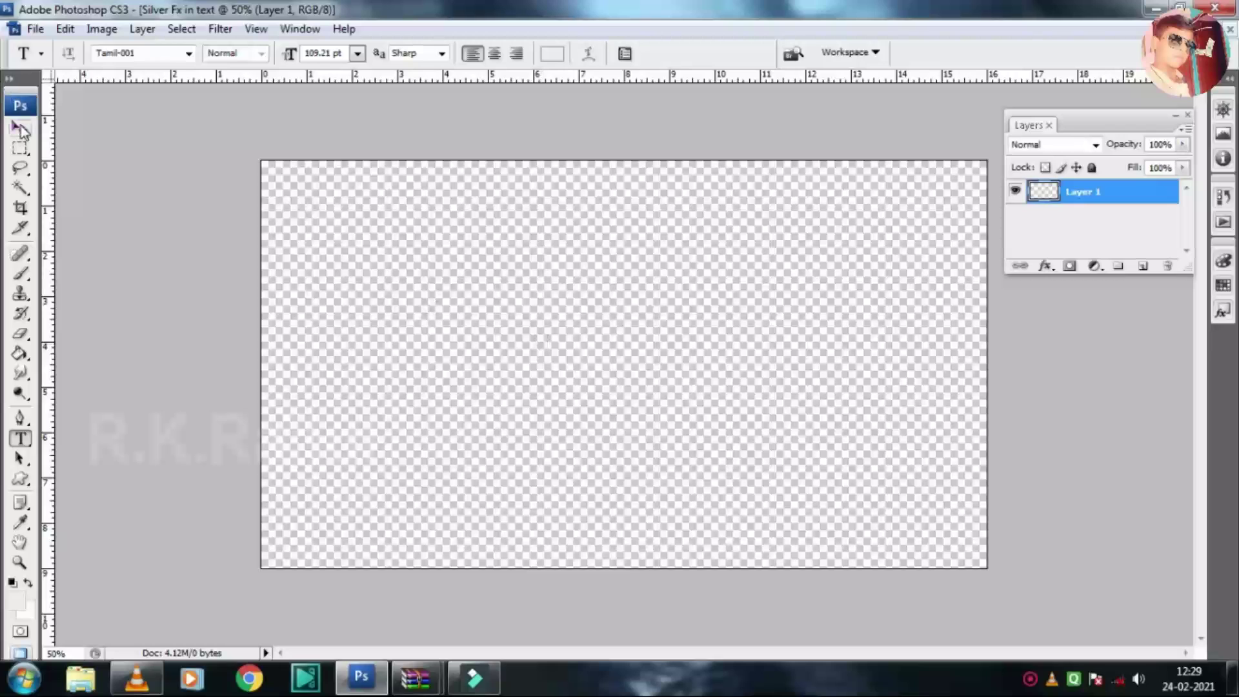
# - Fill Layer 1 with black (000000) using the Paint Bucket, then open its layer style settings
pyautogui.click(20, 128)
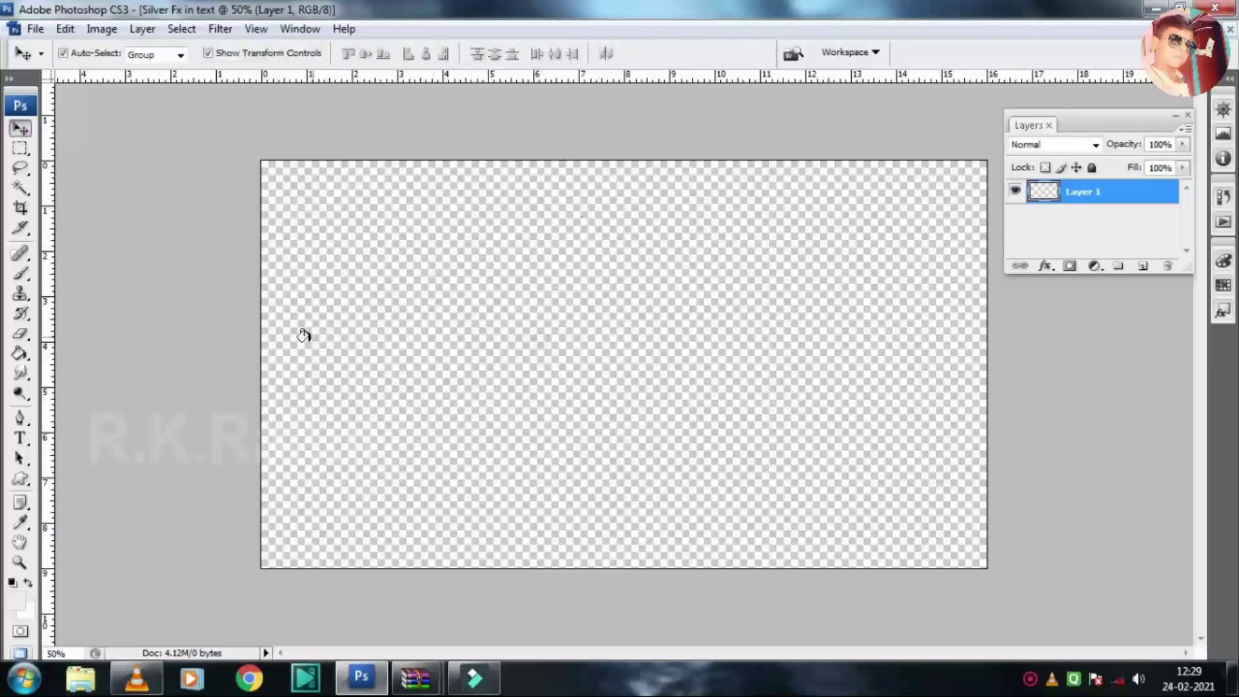
pyautogui.press('g')
pyautogui.click(550, 334)
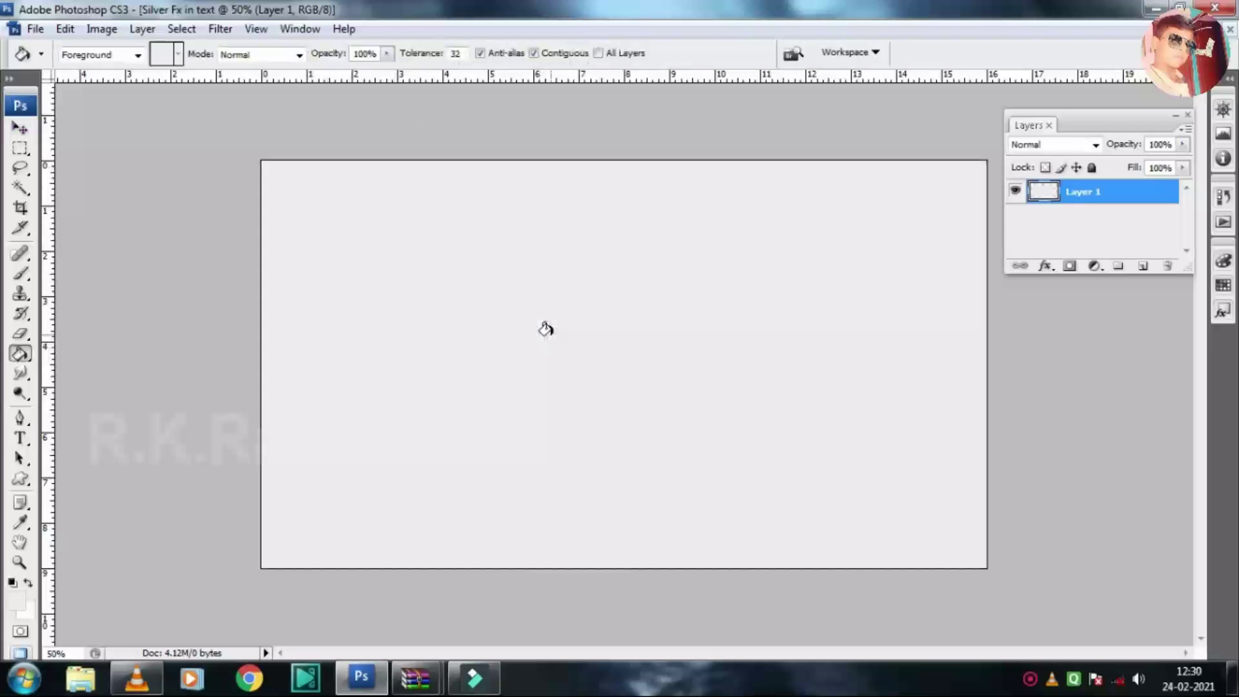
pyautogui.click(16, 599)
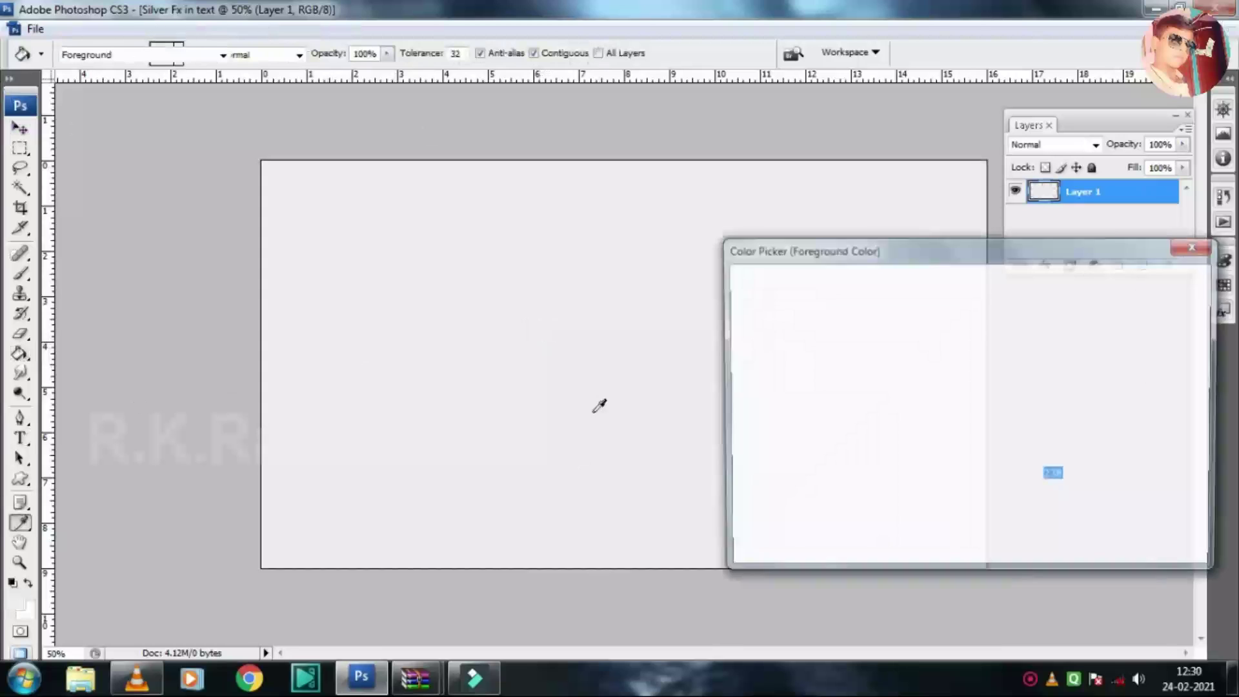
pyautogui.write('000000')
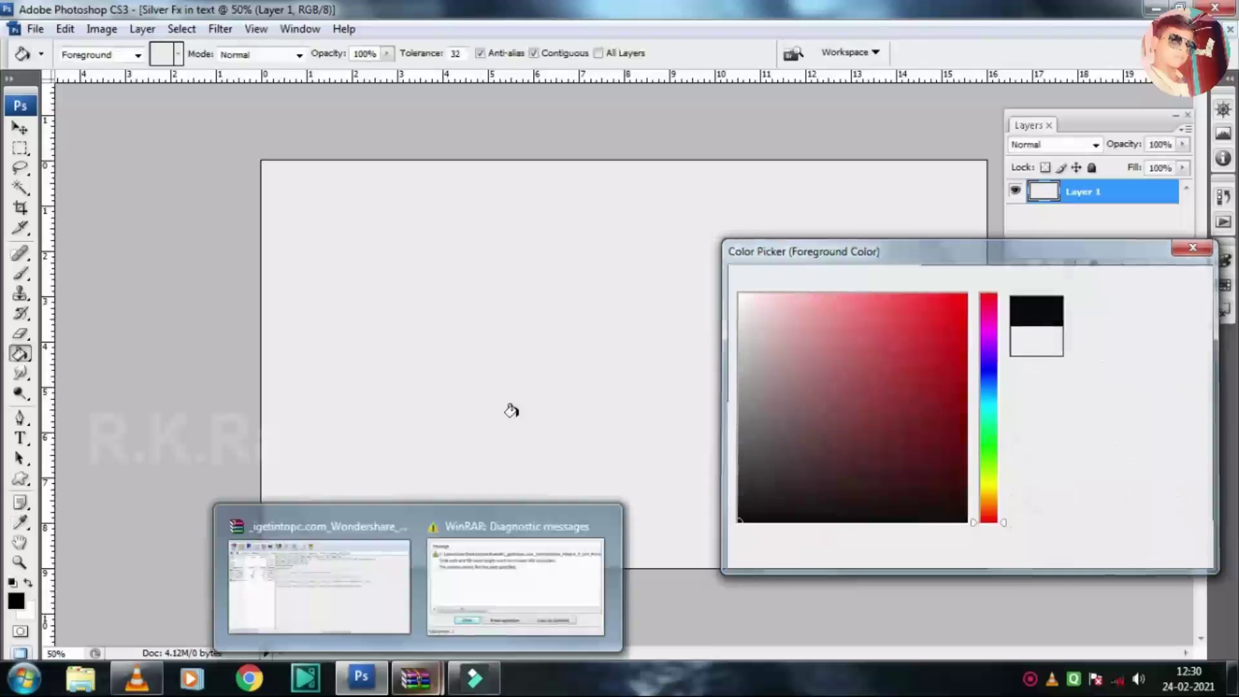
pyautogui.press('Return')
pyautogui.click(510, 410)
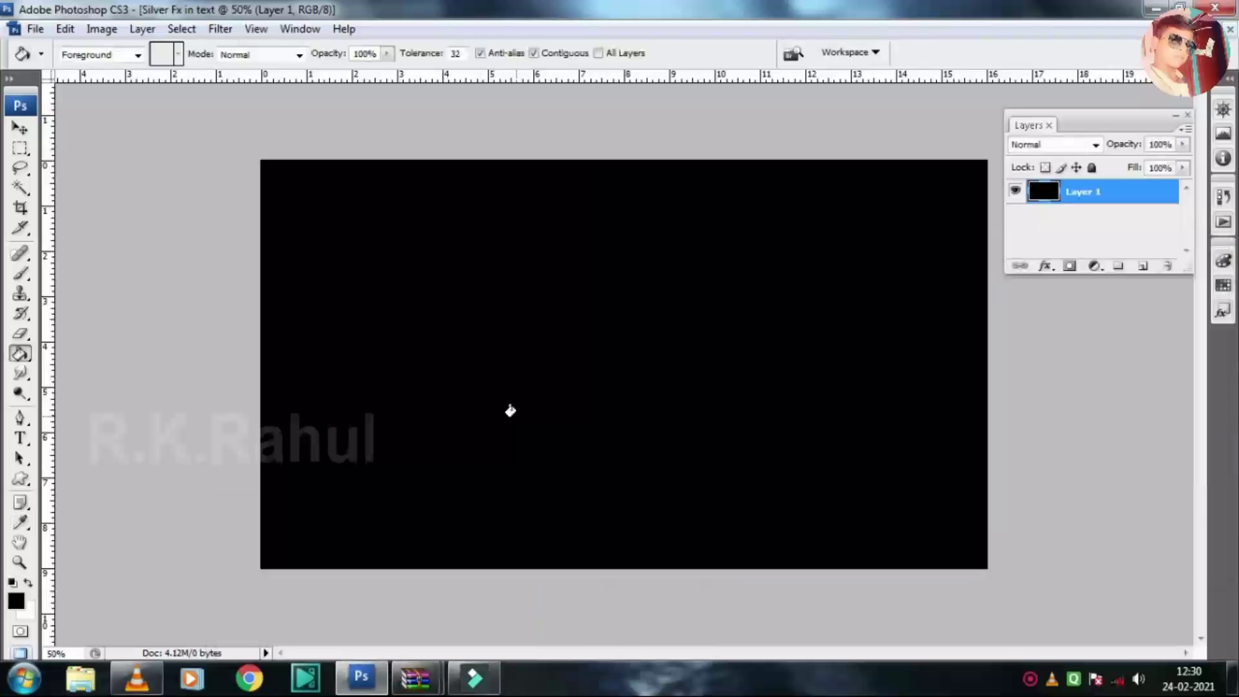
pyautogui.doubleClick(1152, 200)
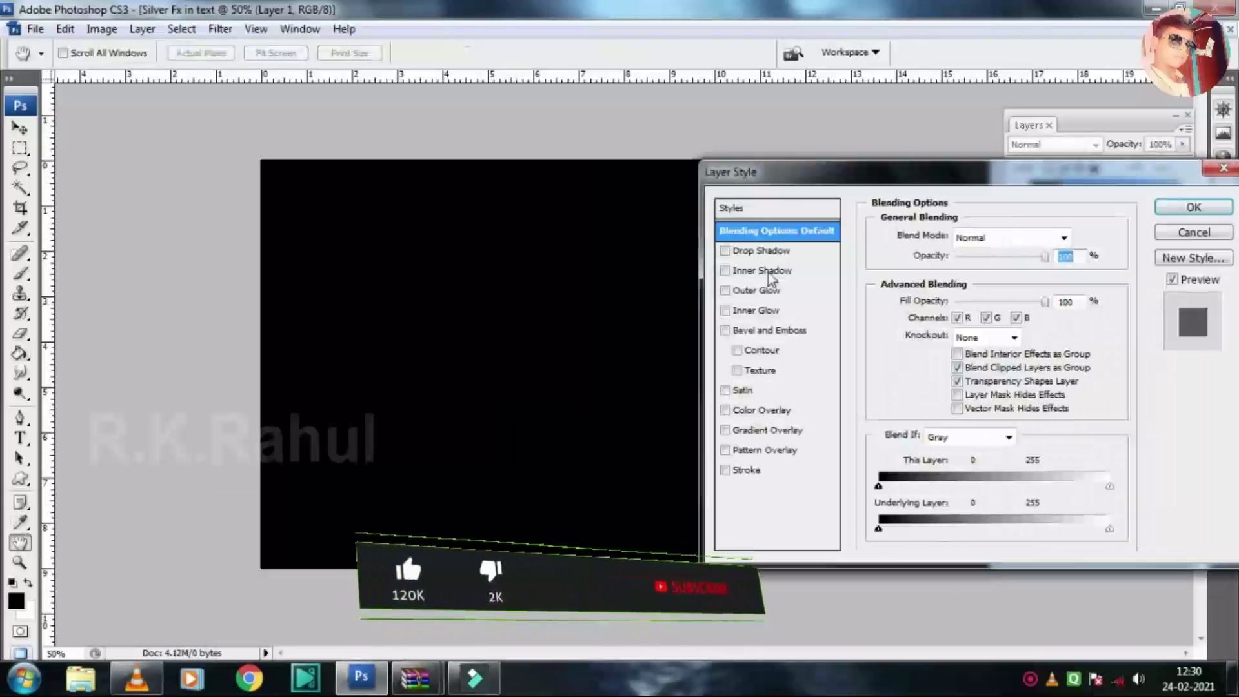
# - Add a Gradient Overlay and darken the gradient's right colour stop
pyautogui.click(793, 434)
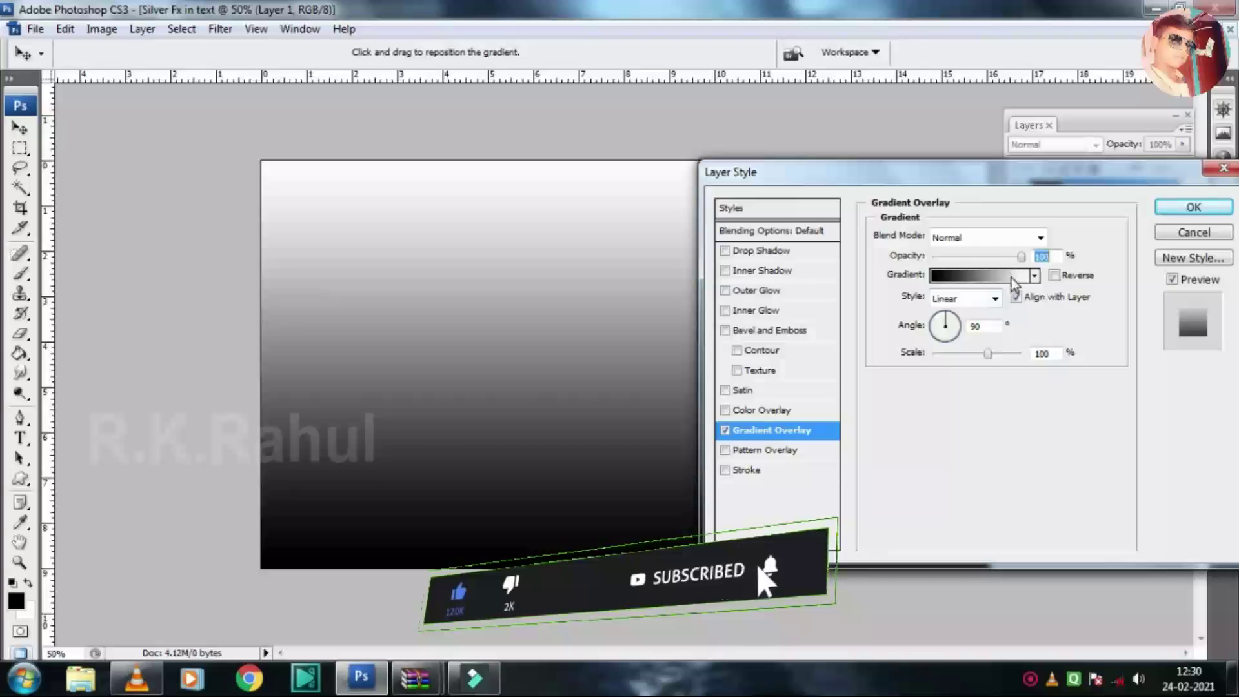
pyautogui.click(1013, 277)
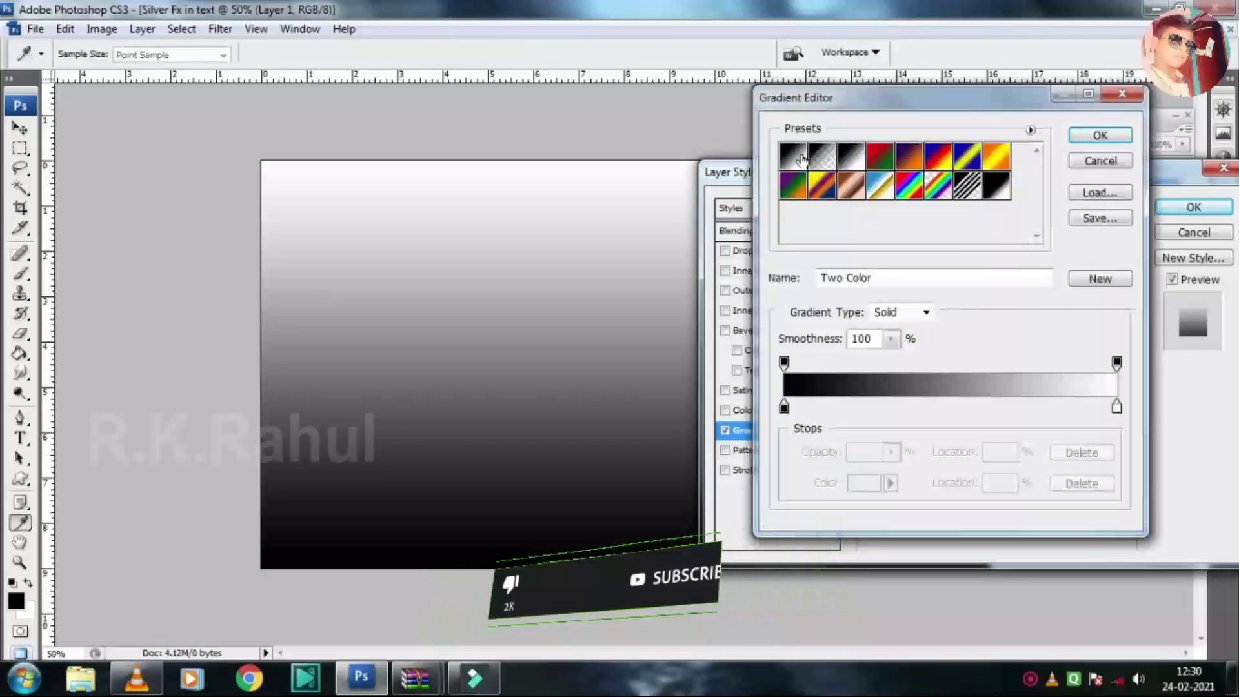
pyautogui.click(1117, 407)
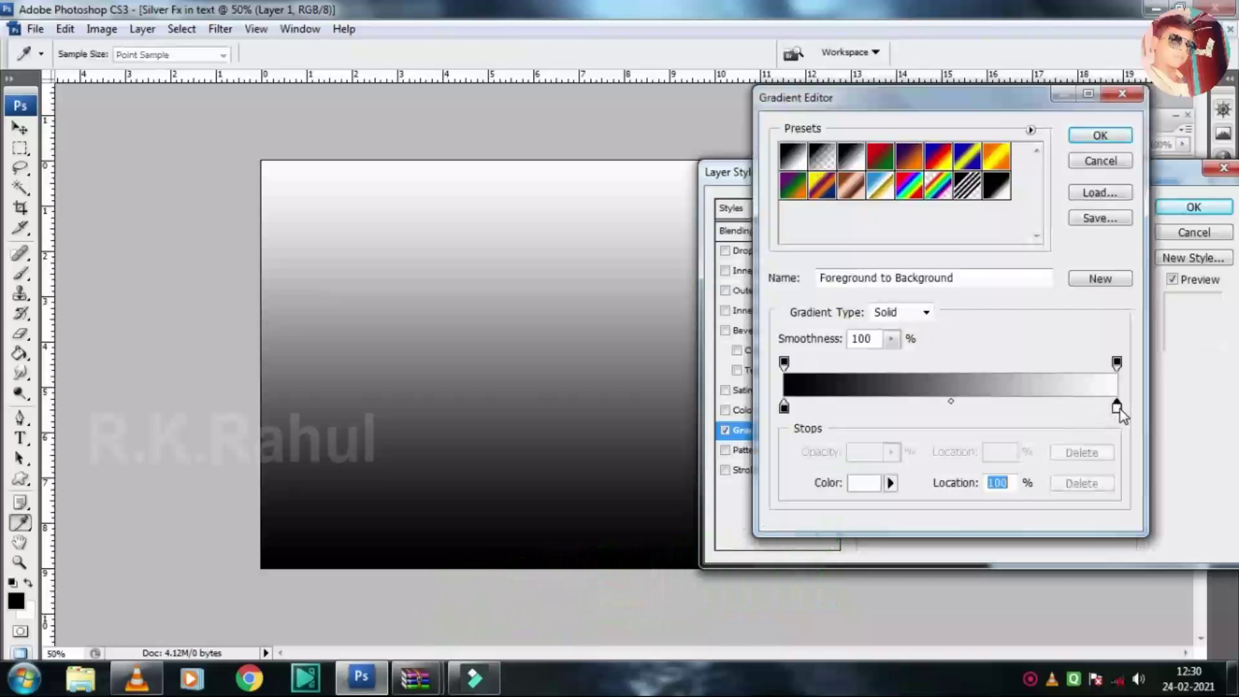
pyautogui.click(866, 381)
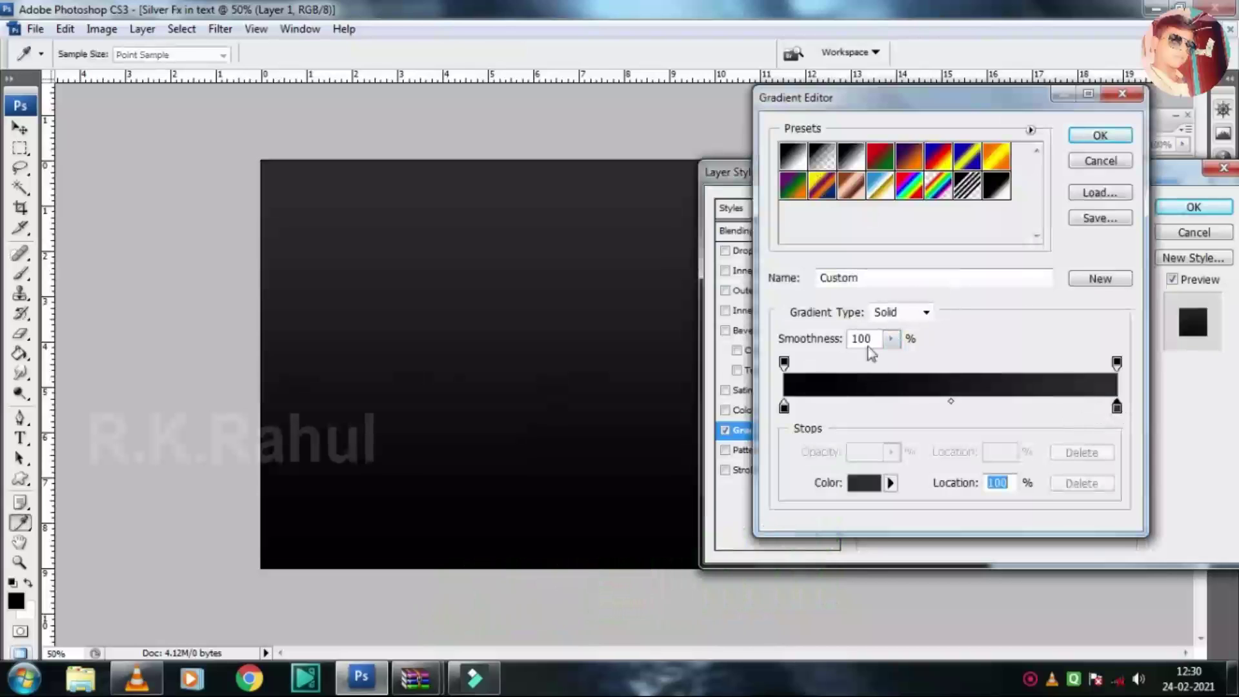
pyautogui.click(1092, 136)
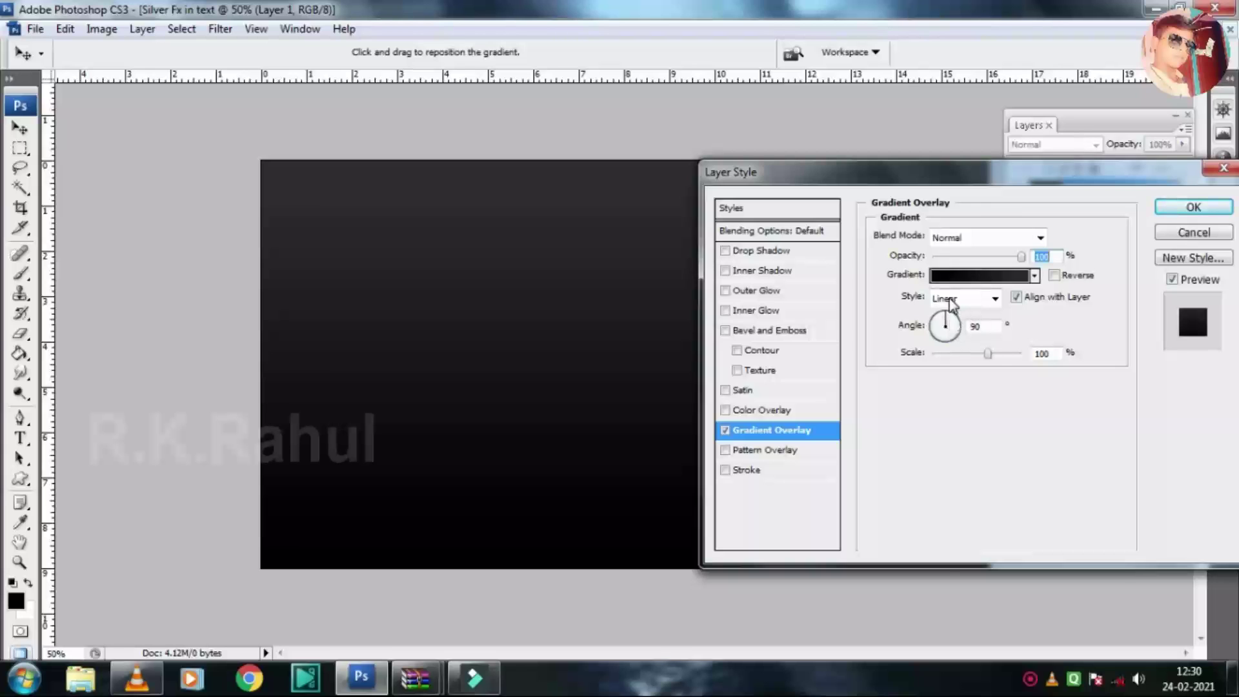
# - Make the gradient radial and reversed, aligned with the layer at 150% scale, and apply it
pyautogui.click(954, 298)
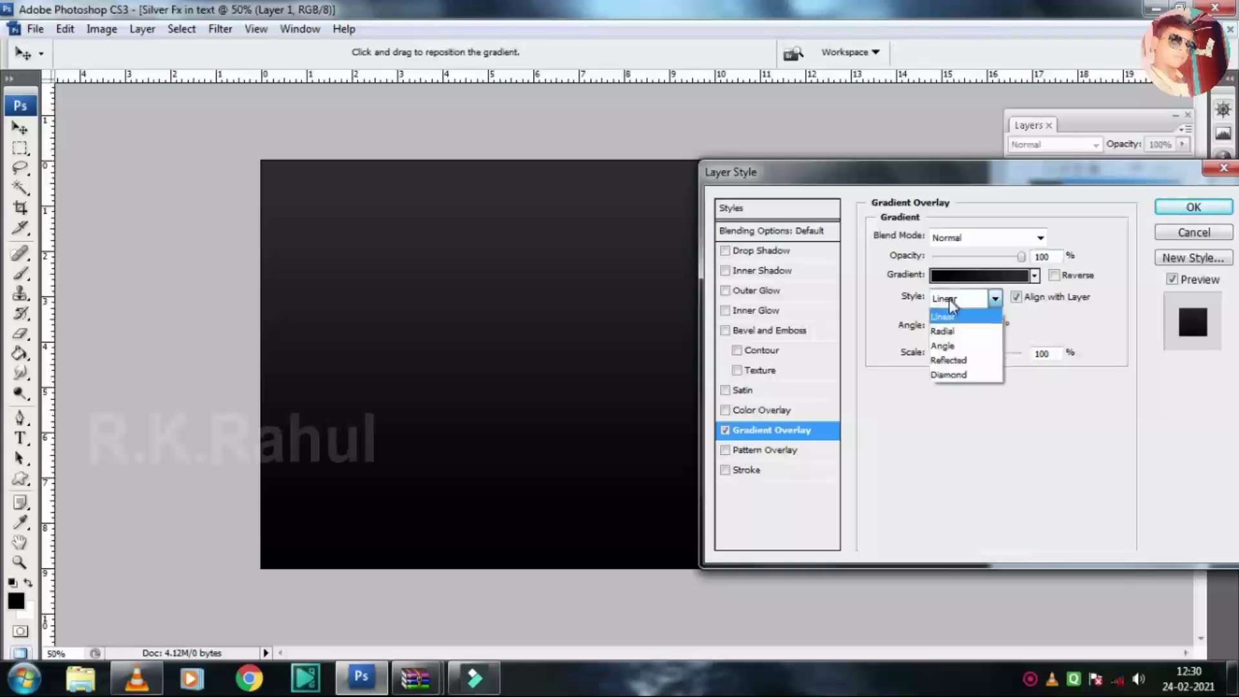
pyautogui.click(951, 336)
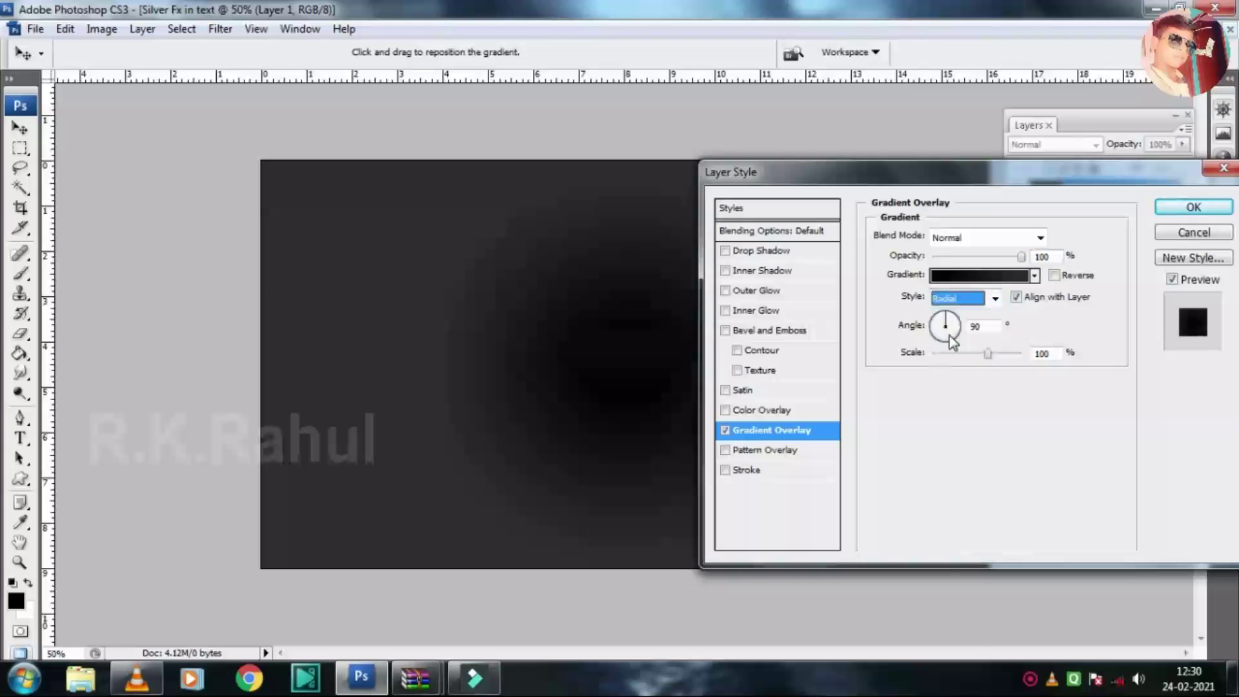
pyautogui.click(1054, 275)
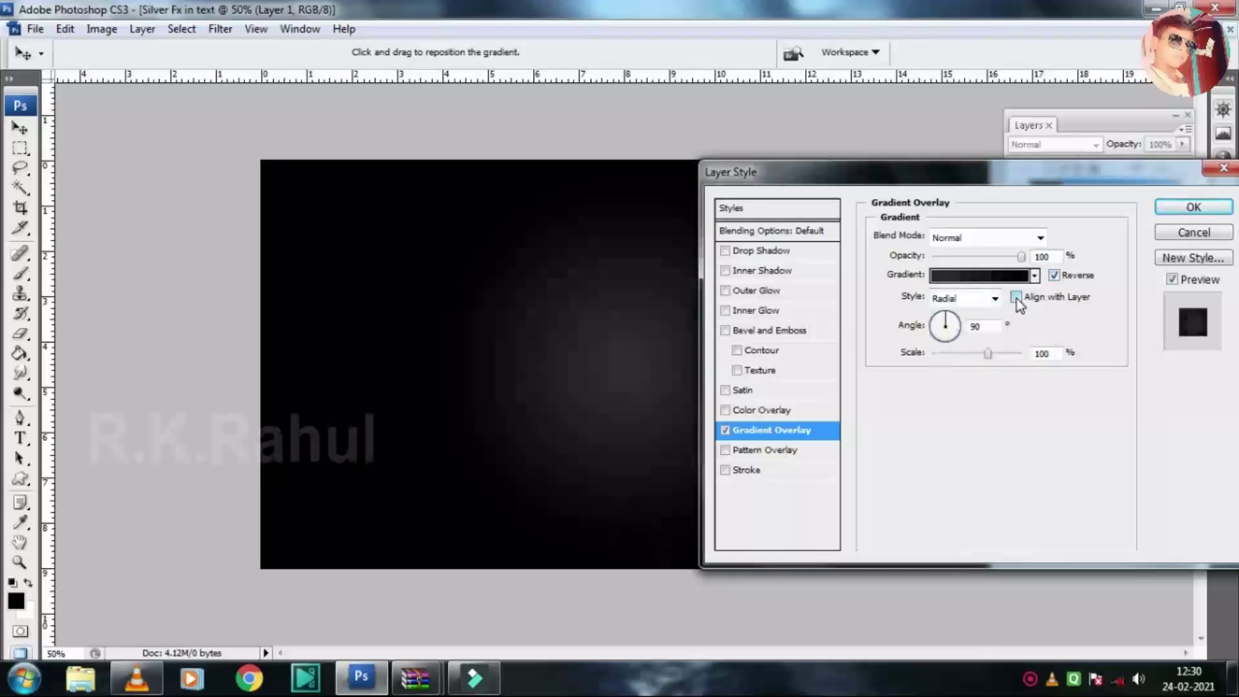
pyautogui.click(1016, 296)
pyautogui.moveTo(988, 354); pyautogui.dragTo(1098, 369)
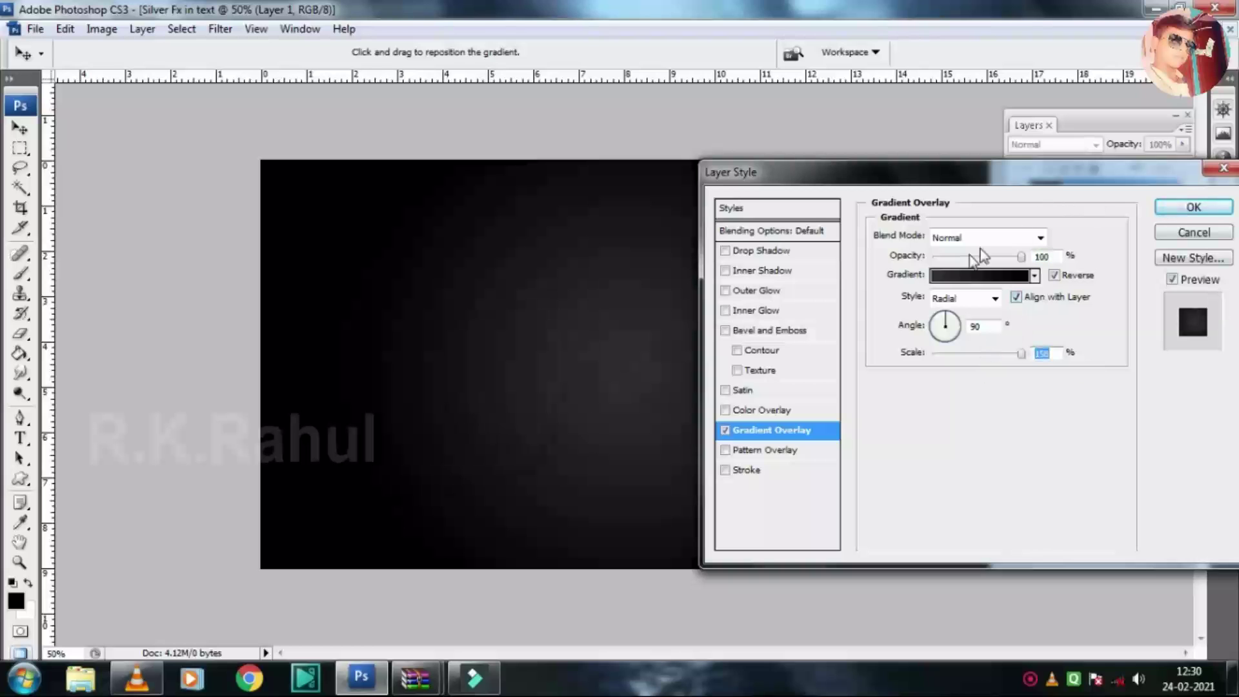
pyautogui.click(1193, 206)
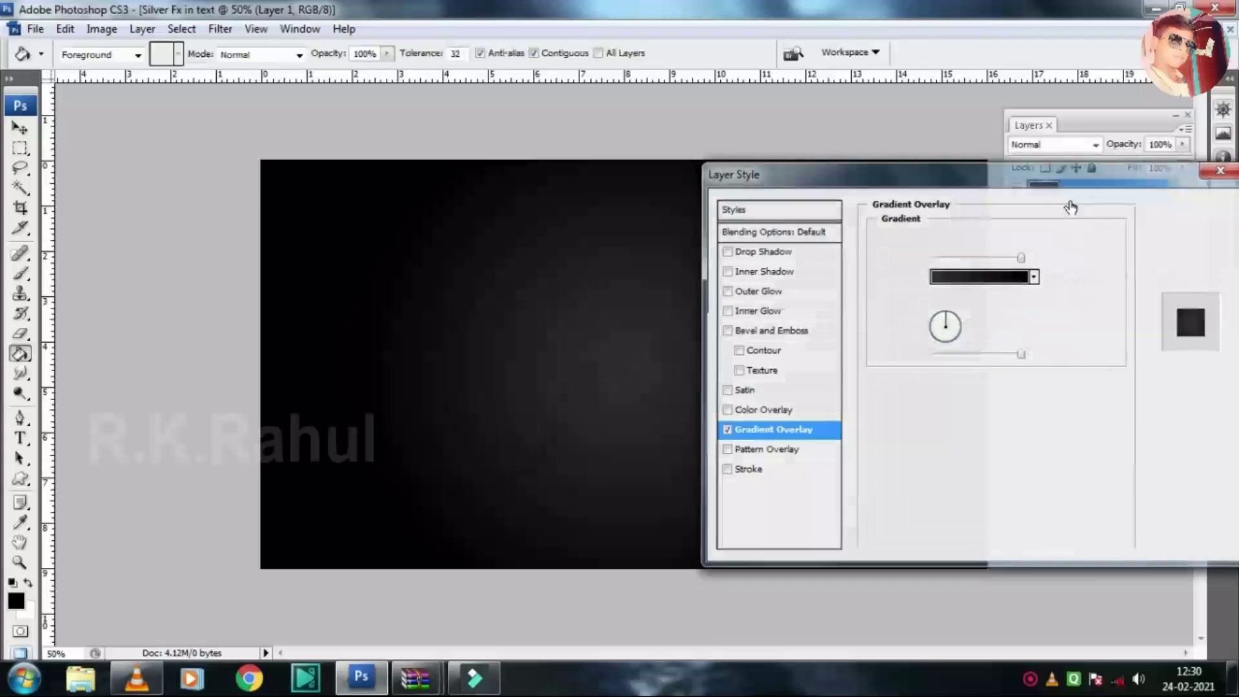
pyautogui.click(19, 128)
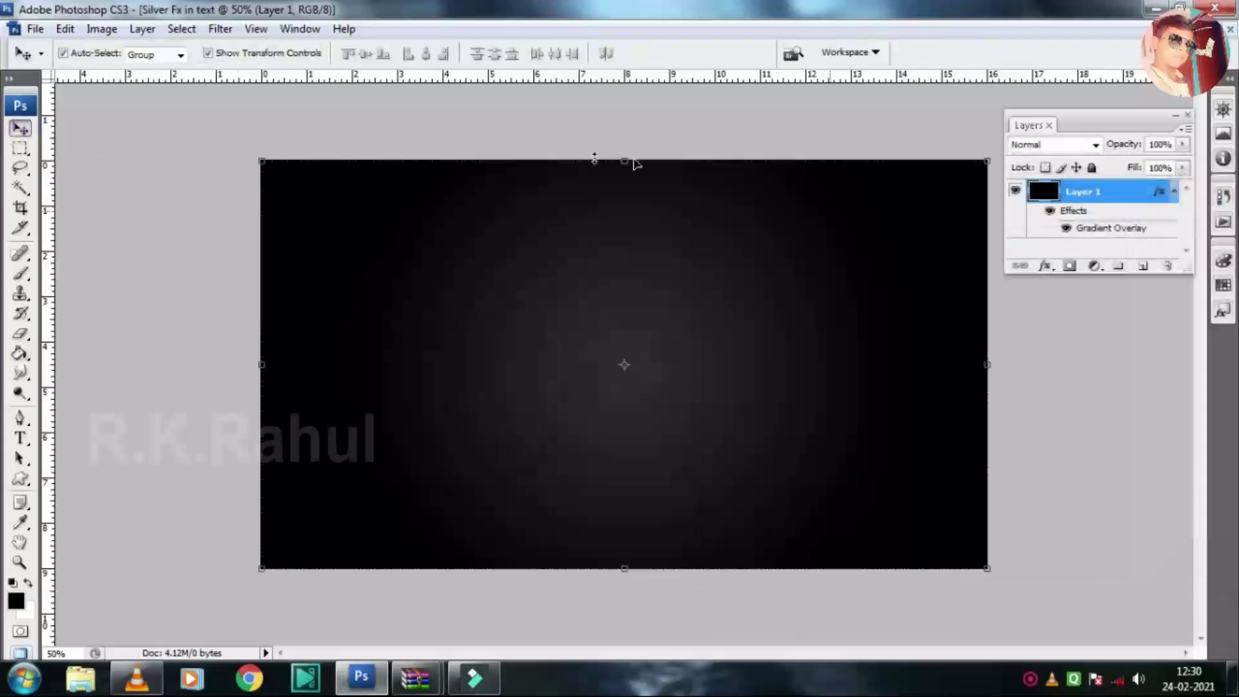
# - Start an empty Tamil-001 text layer at the canvas centre and search the Start menu for keyman
pyautogui.press('t')
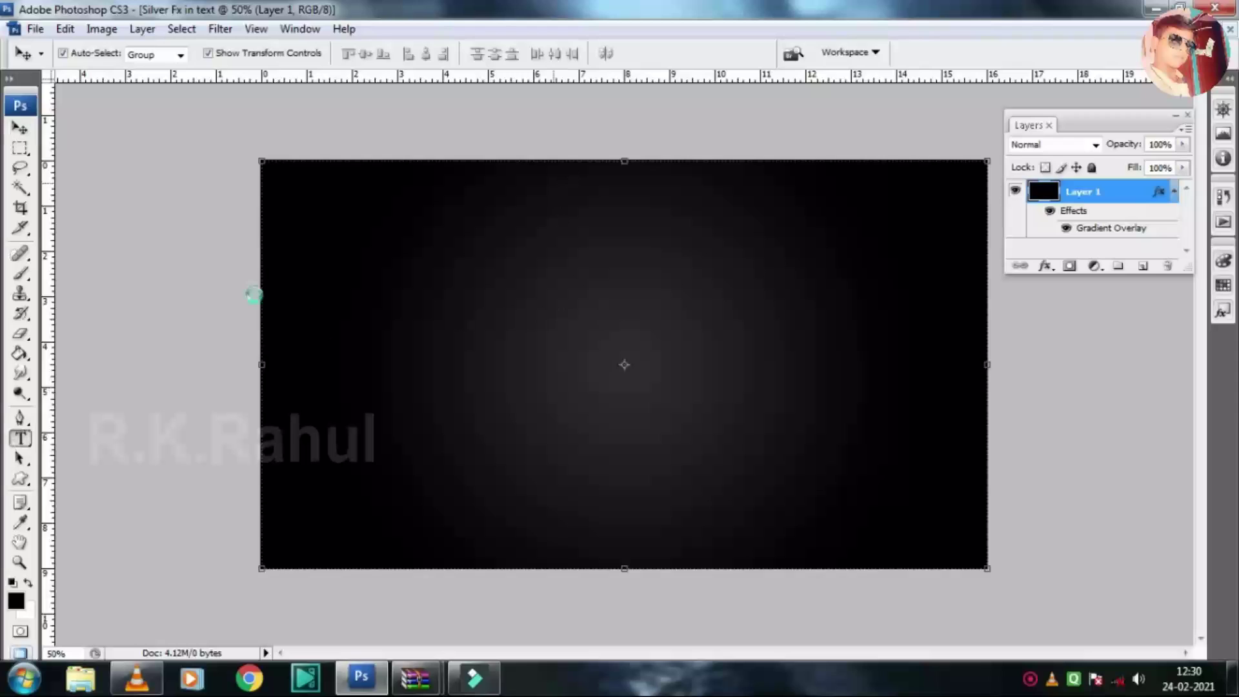
pyautogui.press('Tab')
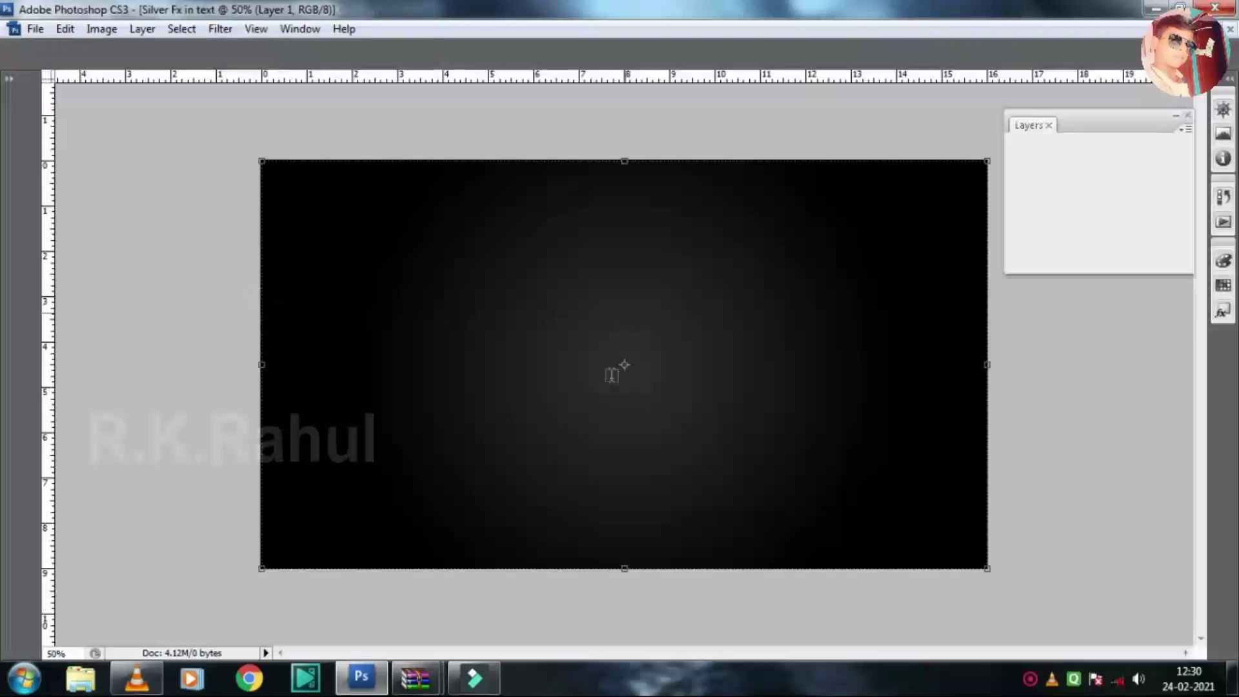
pyautogui.press('Tab')
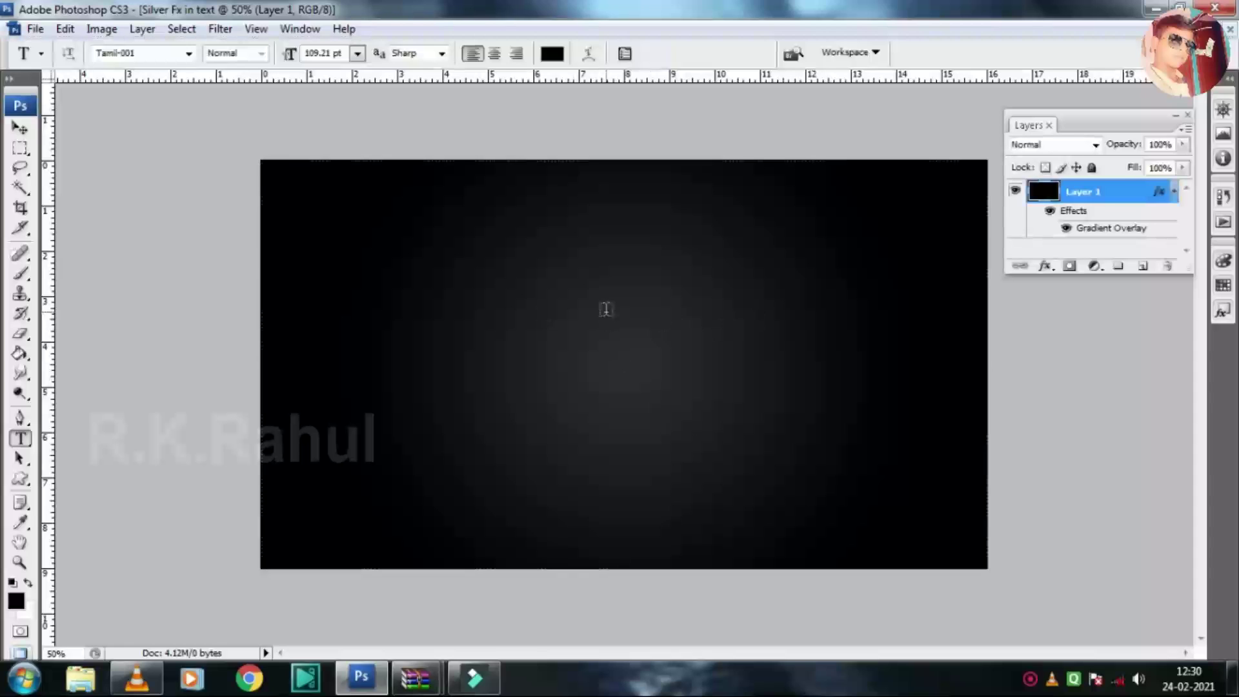
pyautogui.click(609, 307)
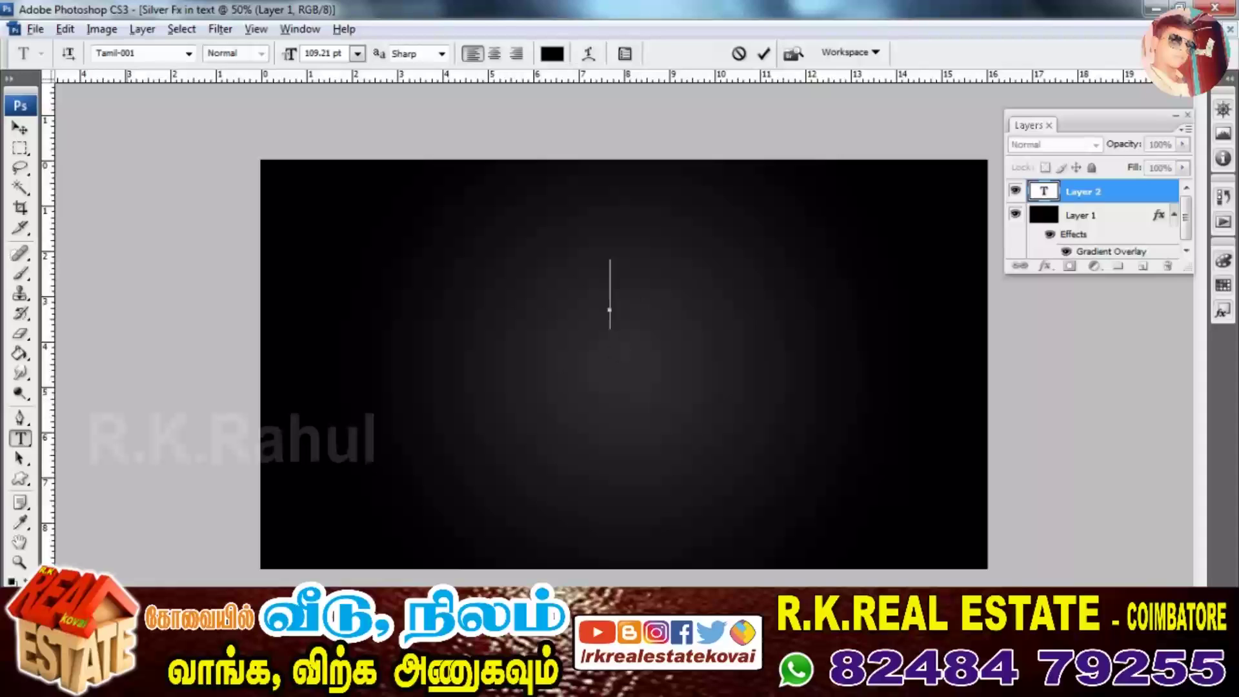
pyautogui.press('super')
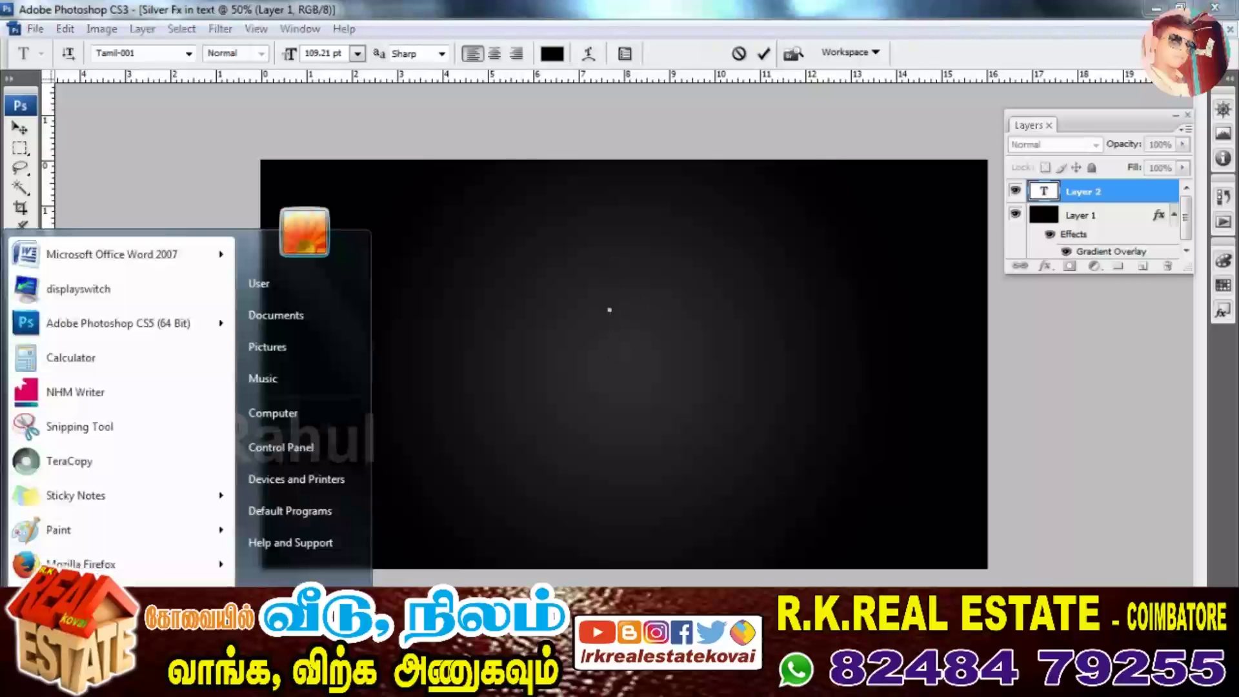
pyautogui.write('keyma')
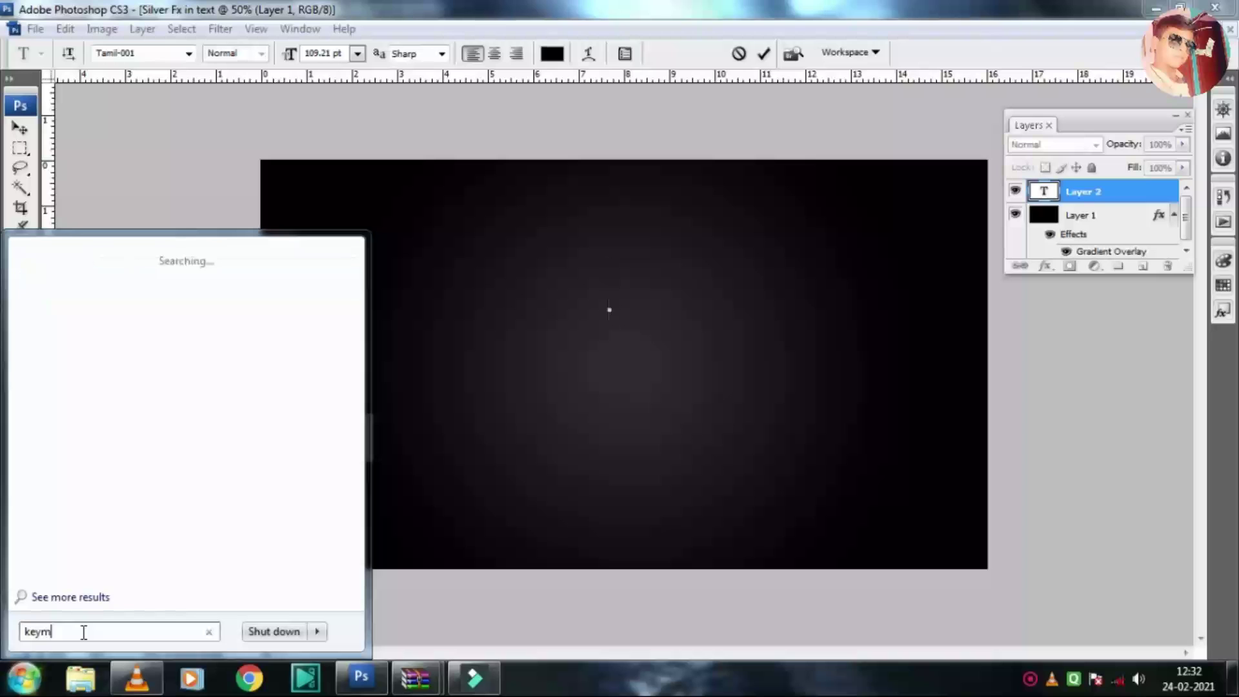
pyautogui.write('n')
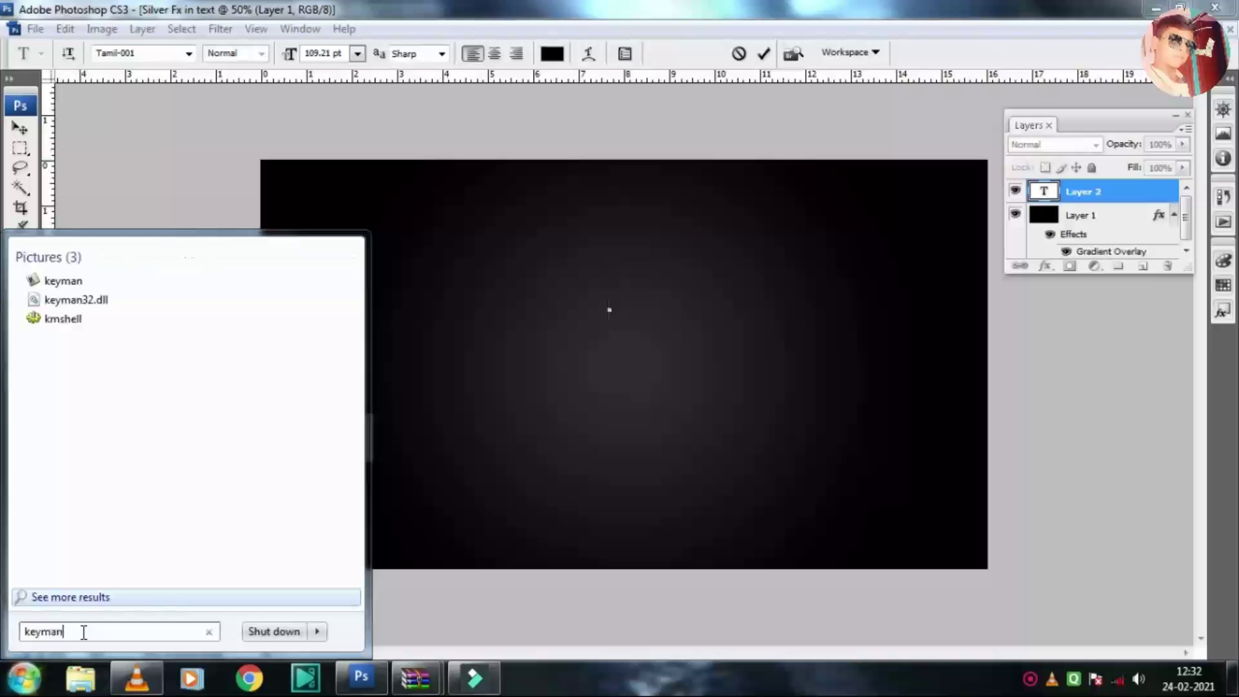
# - Launch Keyman and switch the keyboard to Type Writer (Tamil)
pyautogui.click(73, 282)
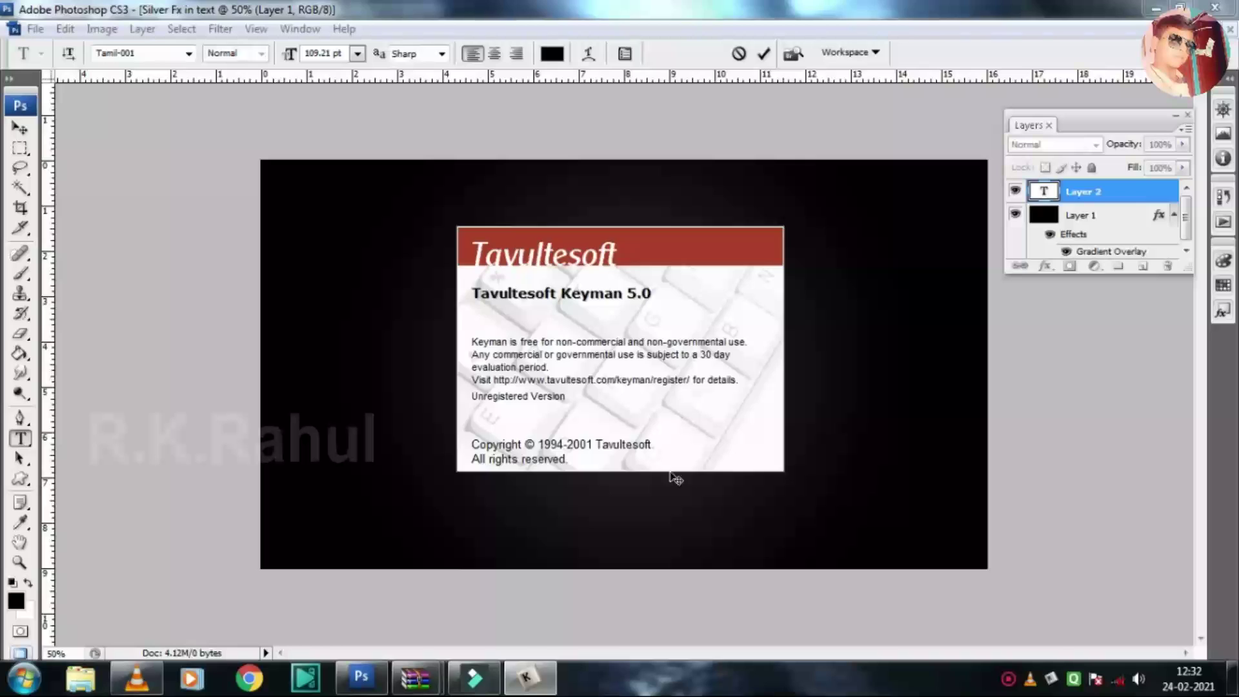
pyautogui.click(1050, 678)
pyautogui.click(1043, 665)
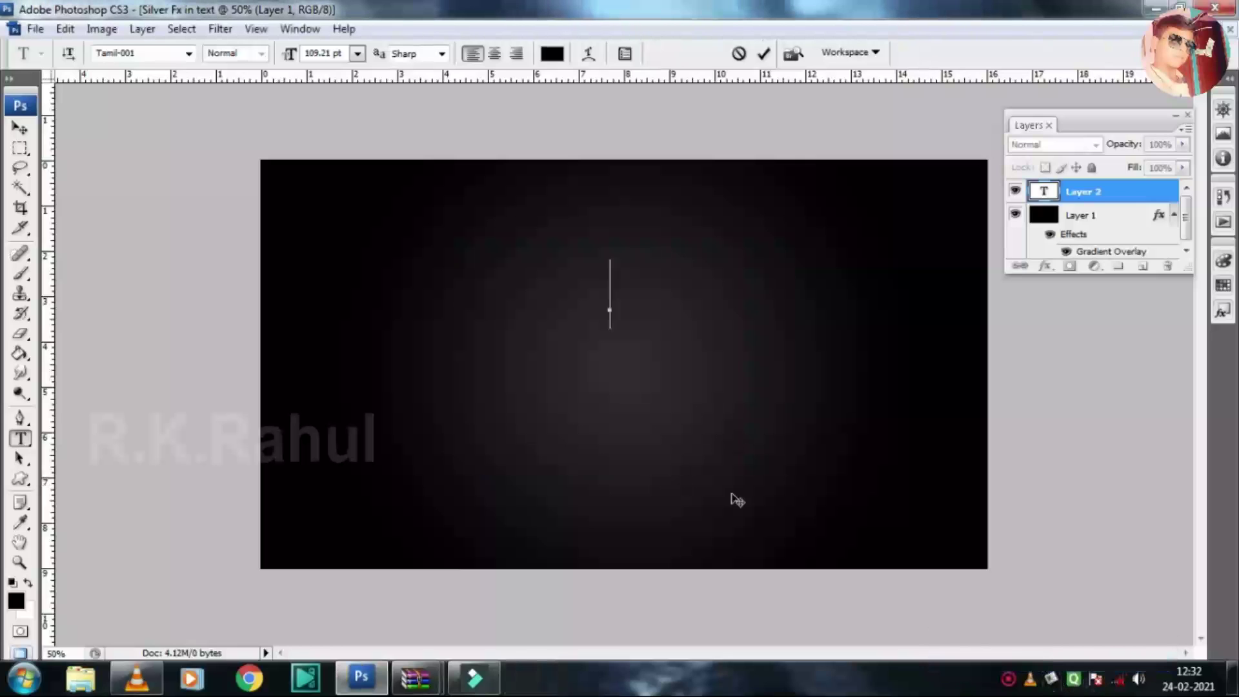
pyautogui.click(139, 53)
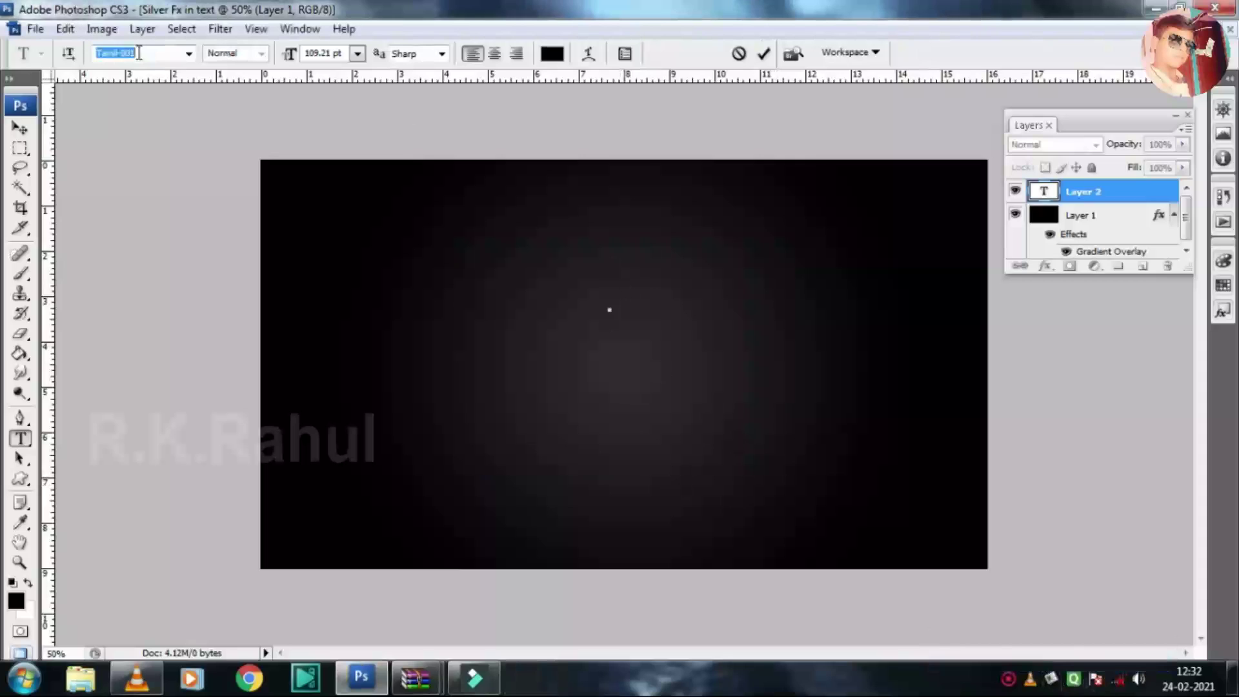
# - Set the font to Tamil-026, type the Tamil word, and select all of it
pyautogui.click(189, 54)
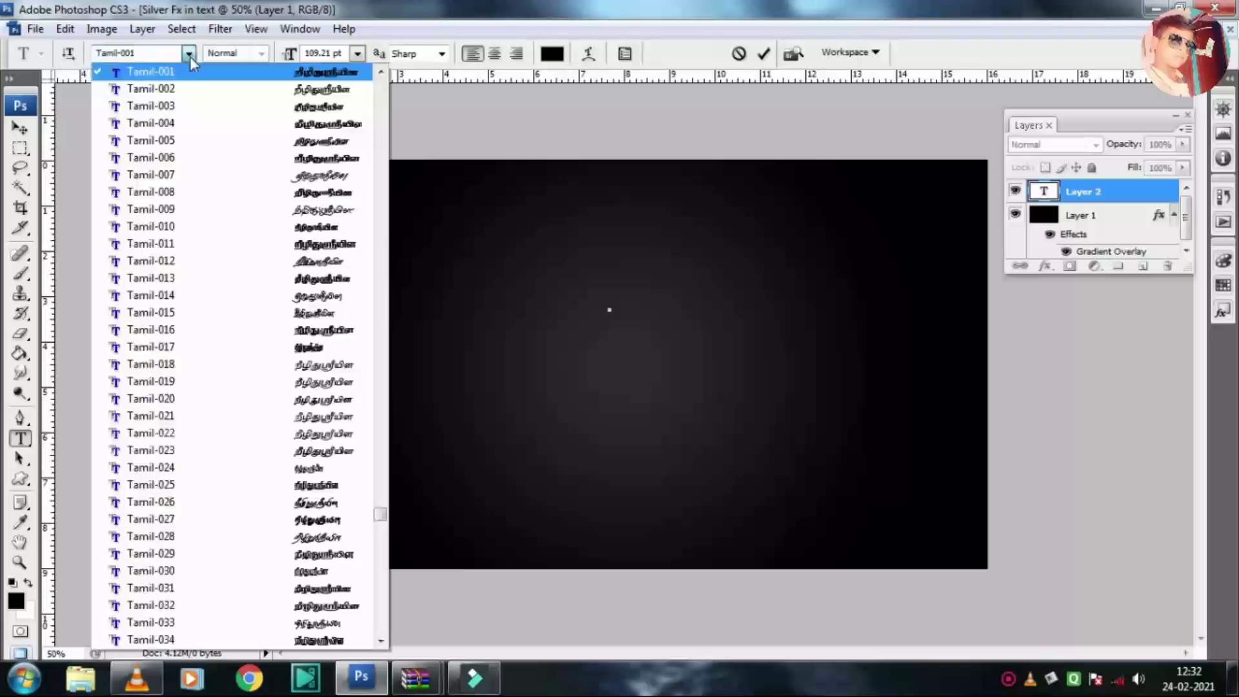
pyautogui.click(205, 503)
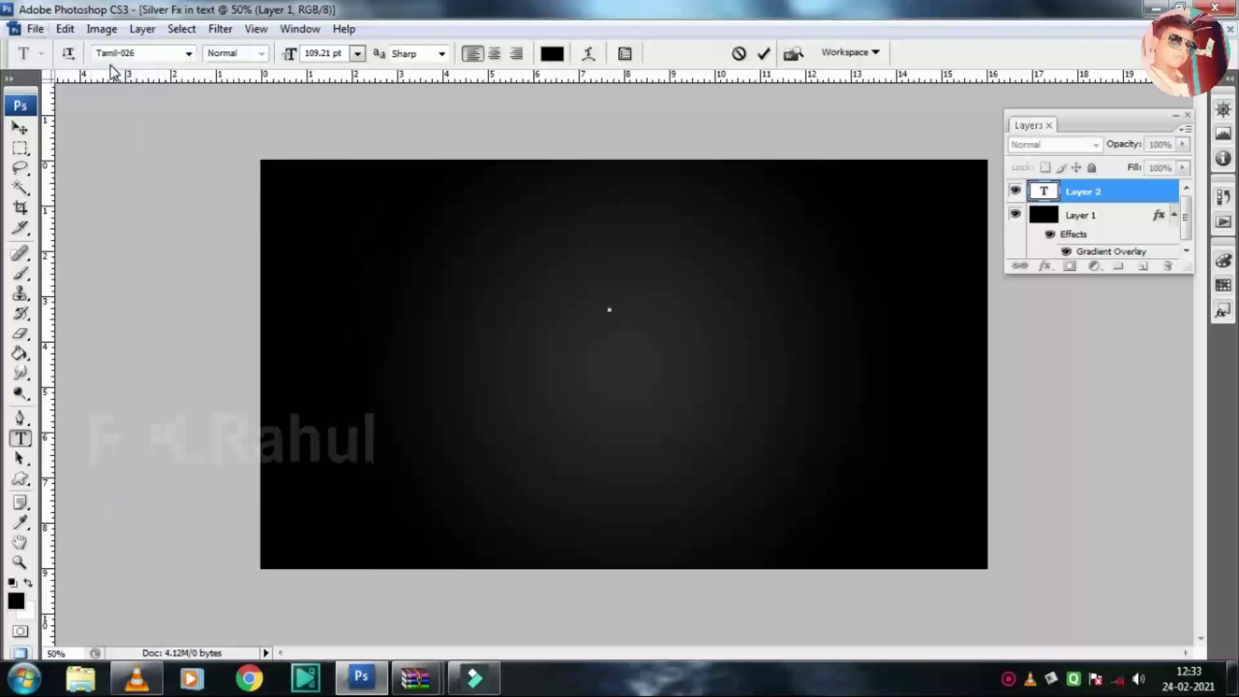
pyautogui.write('n')
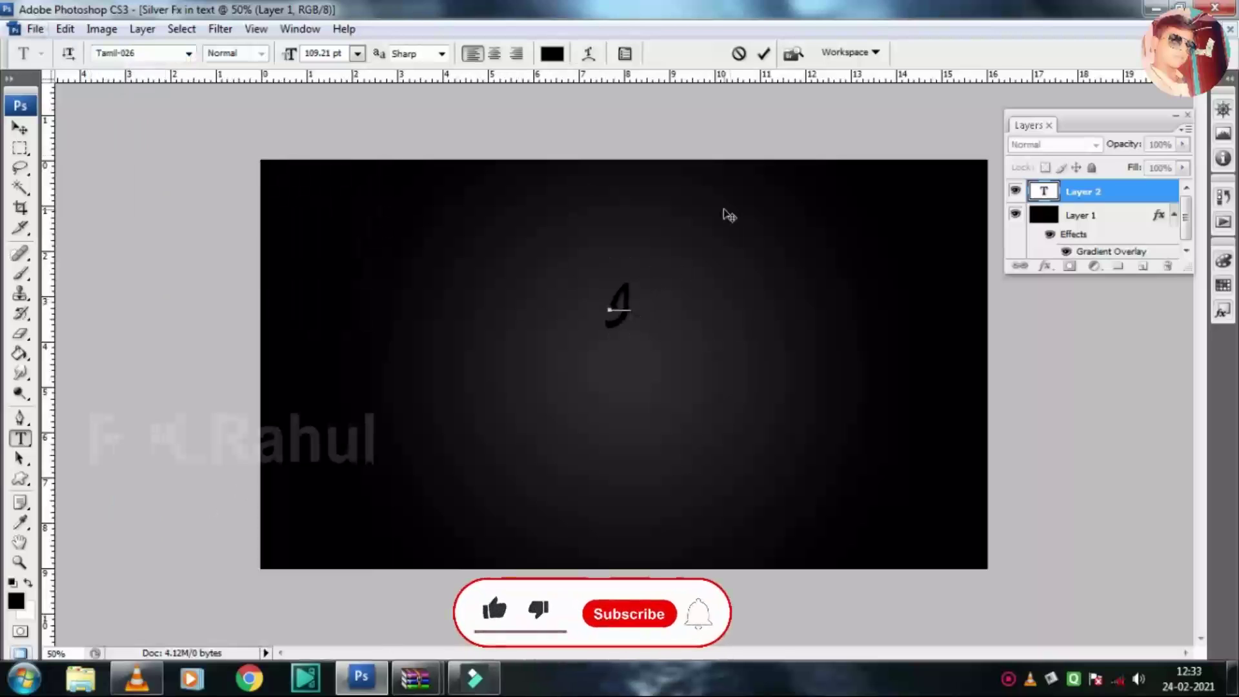
pyautogui.write('n')
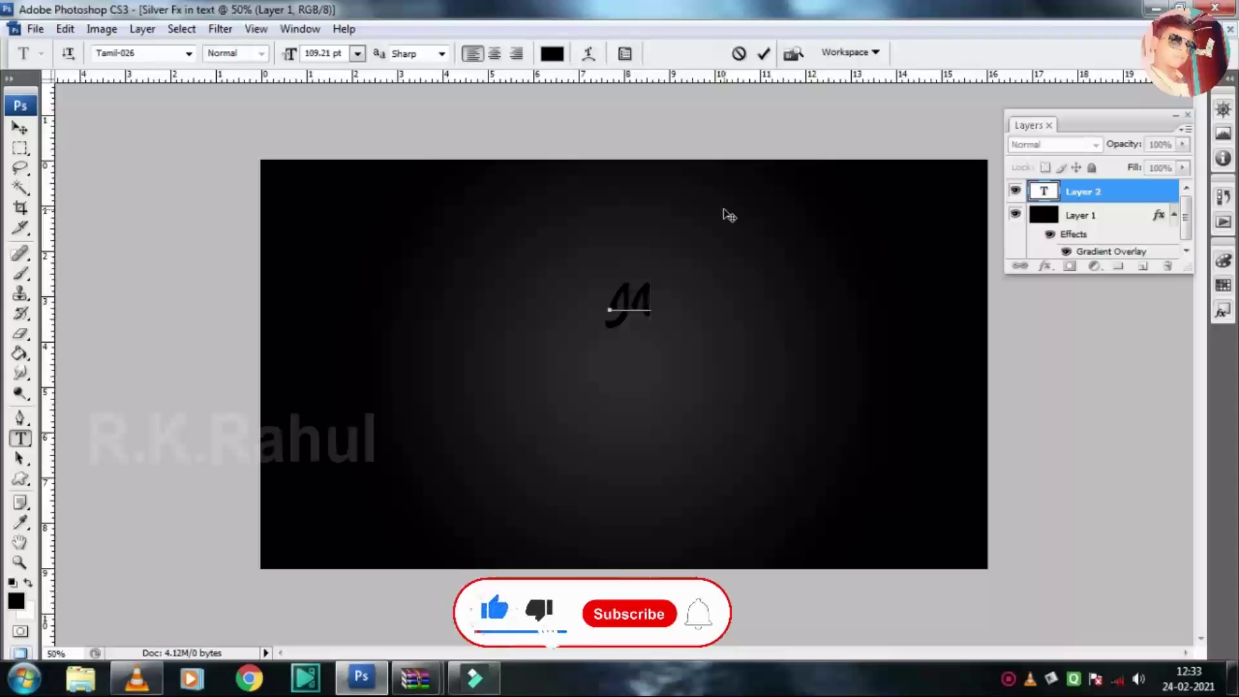
pyautogui.write('m')
pyautogui.press('Left')
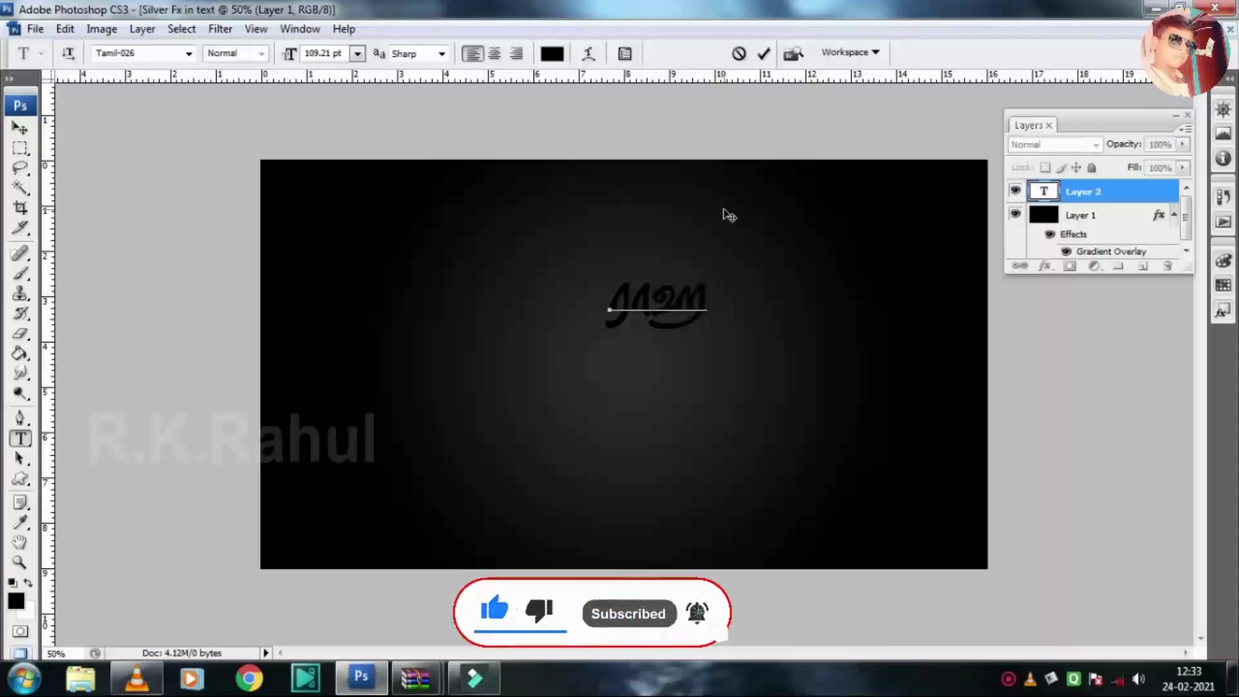
pyautogui.write('s')
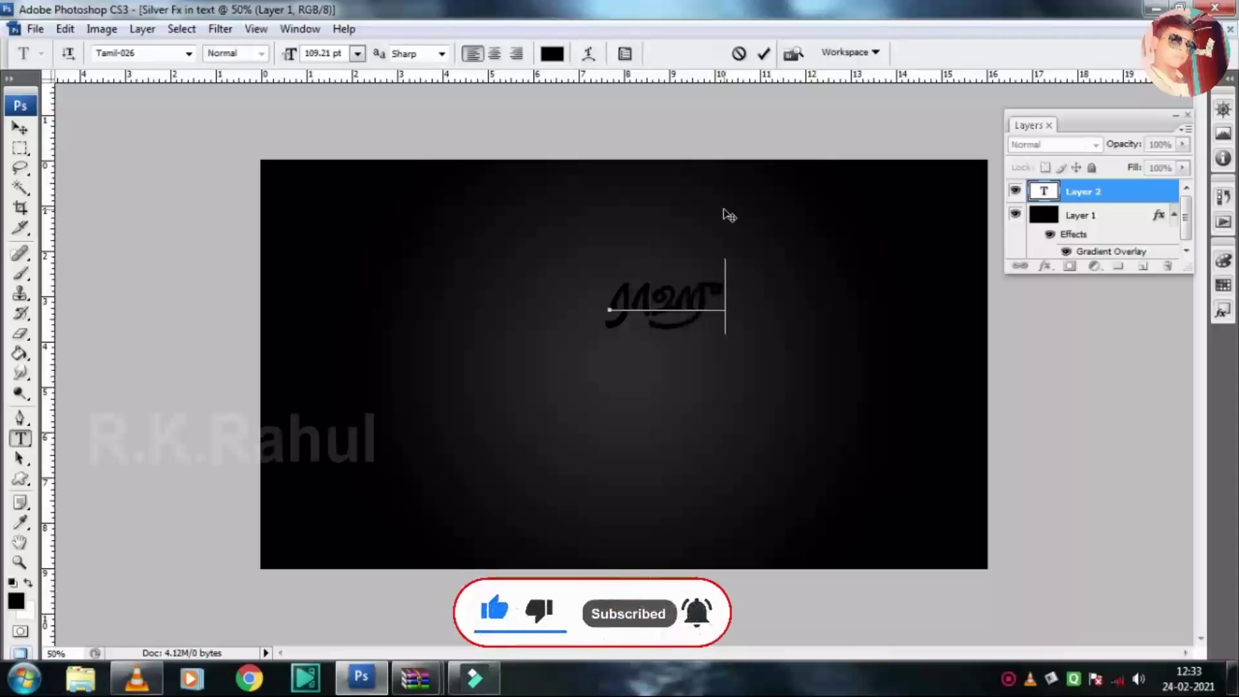
pyautogui.write('y;')
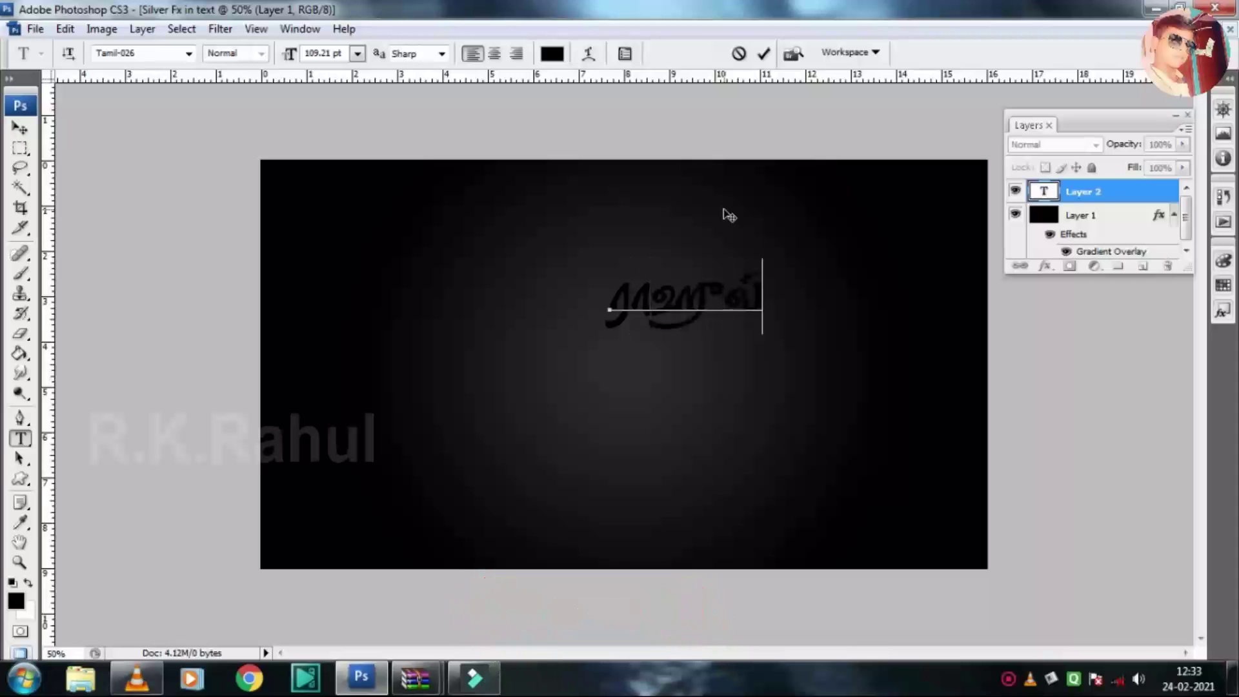
pyautogui.hotkey('ctrl', 'a')
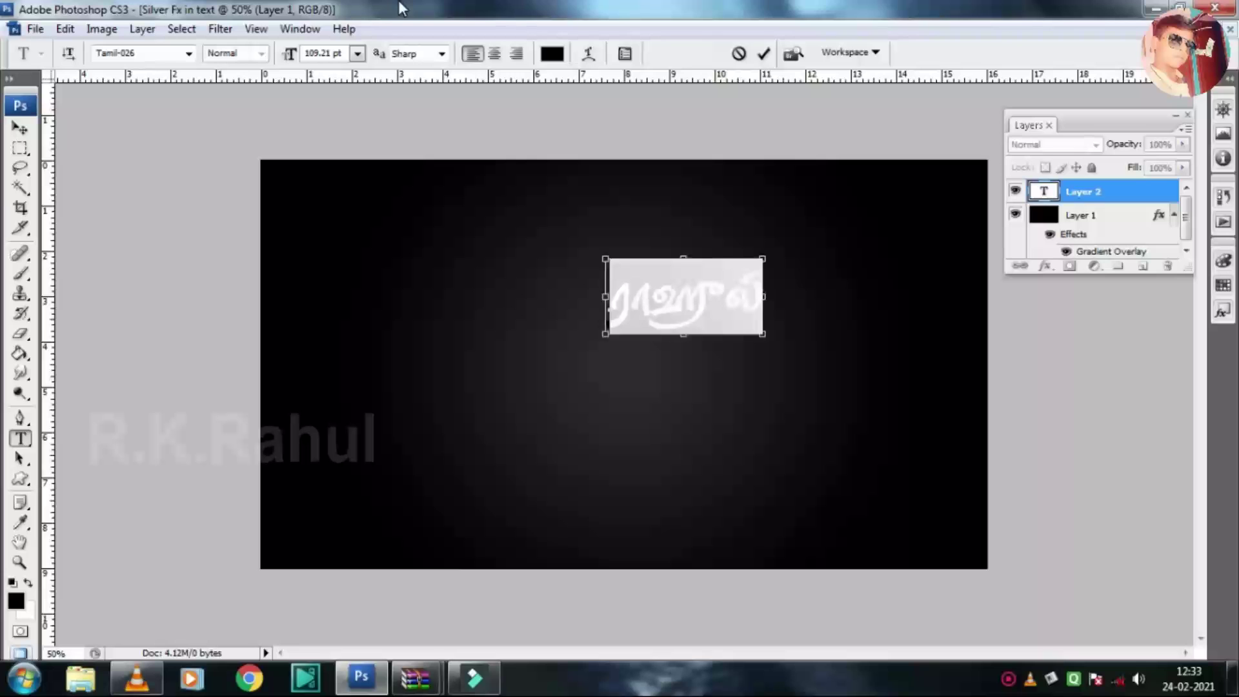
pyautogui.click(553, 53)
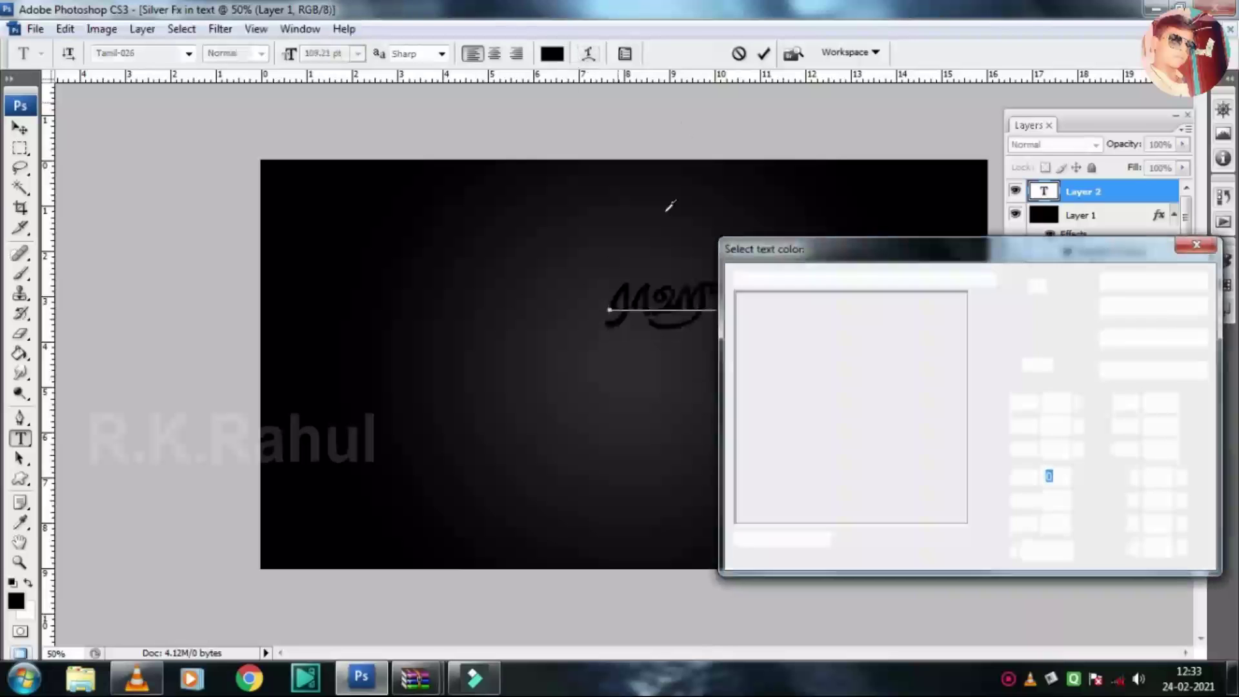
# - Colour the Tamil text grey 838383 and enlarge it to 143.21 pt
pyautogui.moveTo(794, 340); pyautogui.dragTo(738, 295)
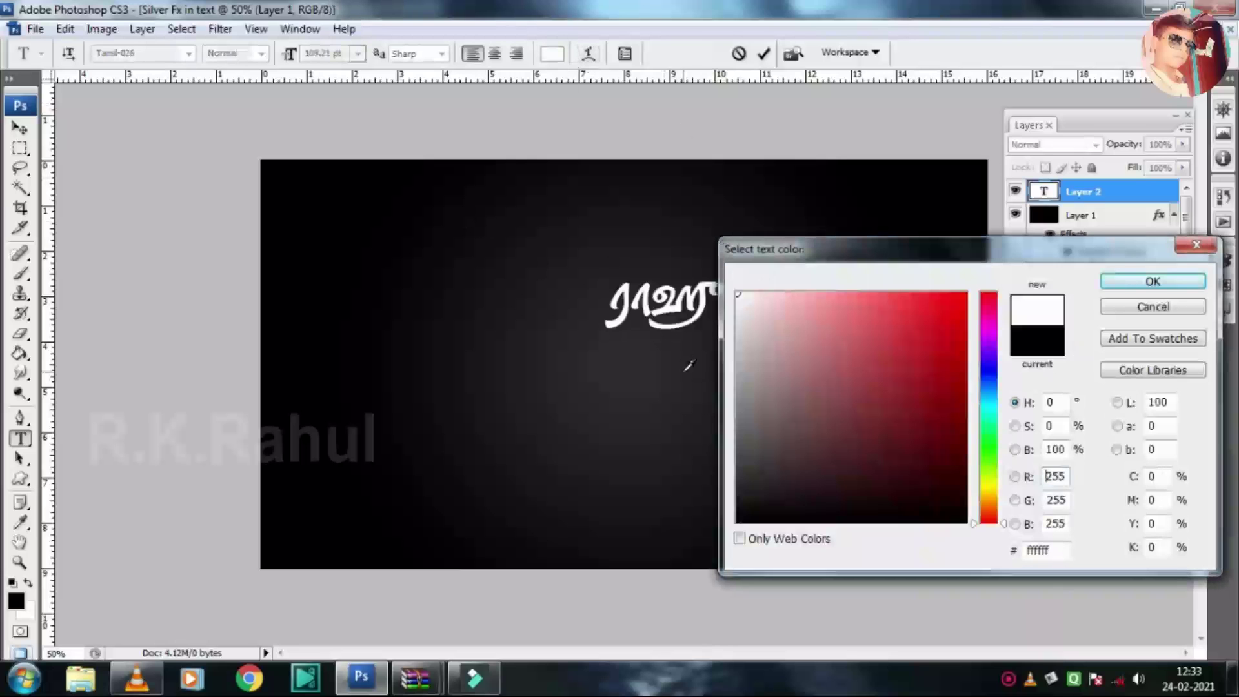
pyautogui.moveTo(744, 394); pyautogui.dragTo(691, 407)
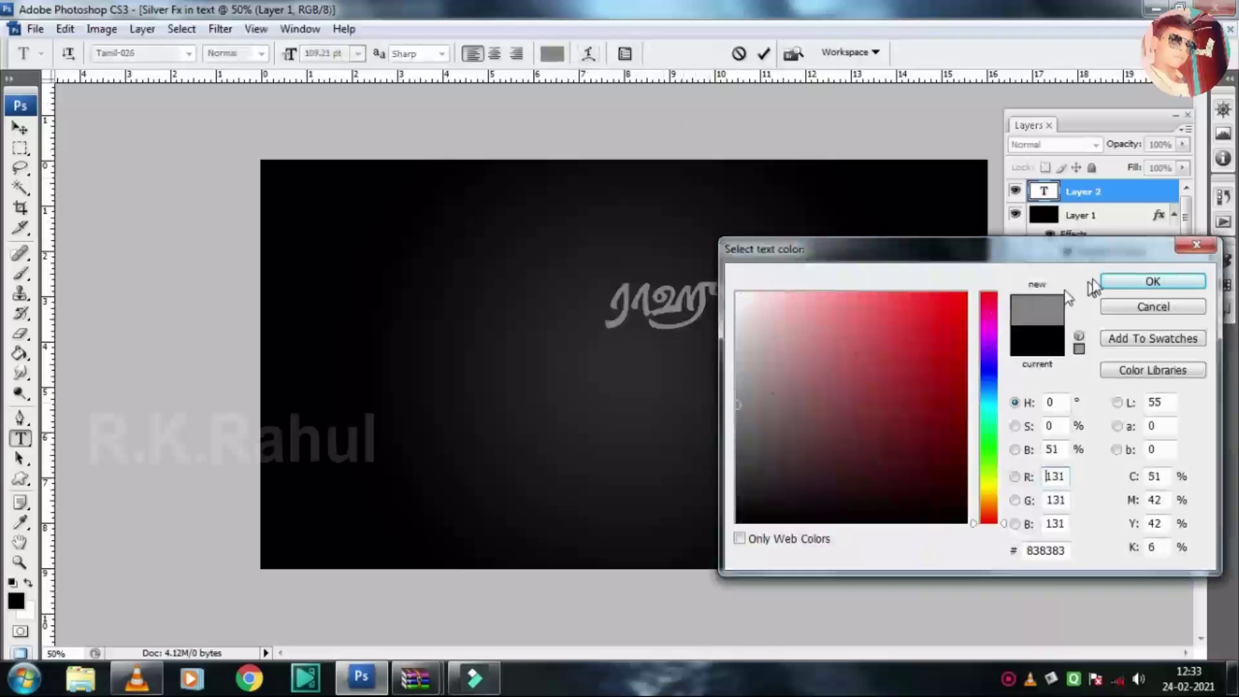
pyautogui.click(1123, 285)
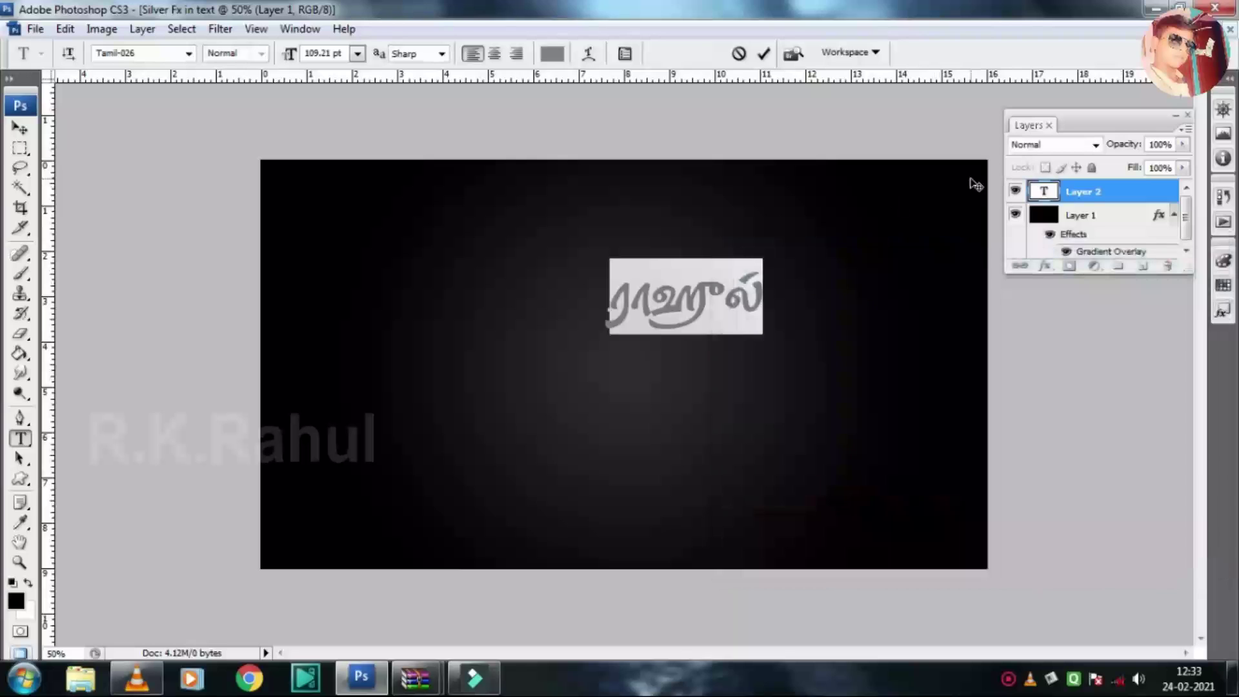
pyautogui.hotkey('ctrl', 'shift', '.')
pyautogui.hotkey('ctrl', 'shift', '.')
pyautogui.hotkey('ctrl', 'shift', '.')
pyautogui.hotkey('ctrl', 'shift', '.')
pyautogui.hotkey('ctrl', 'shift', '.')
pyautogui.hotkey('ctrl', 'shift', '.')
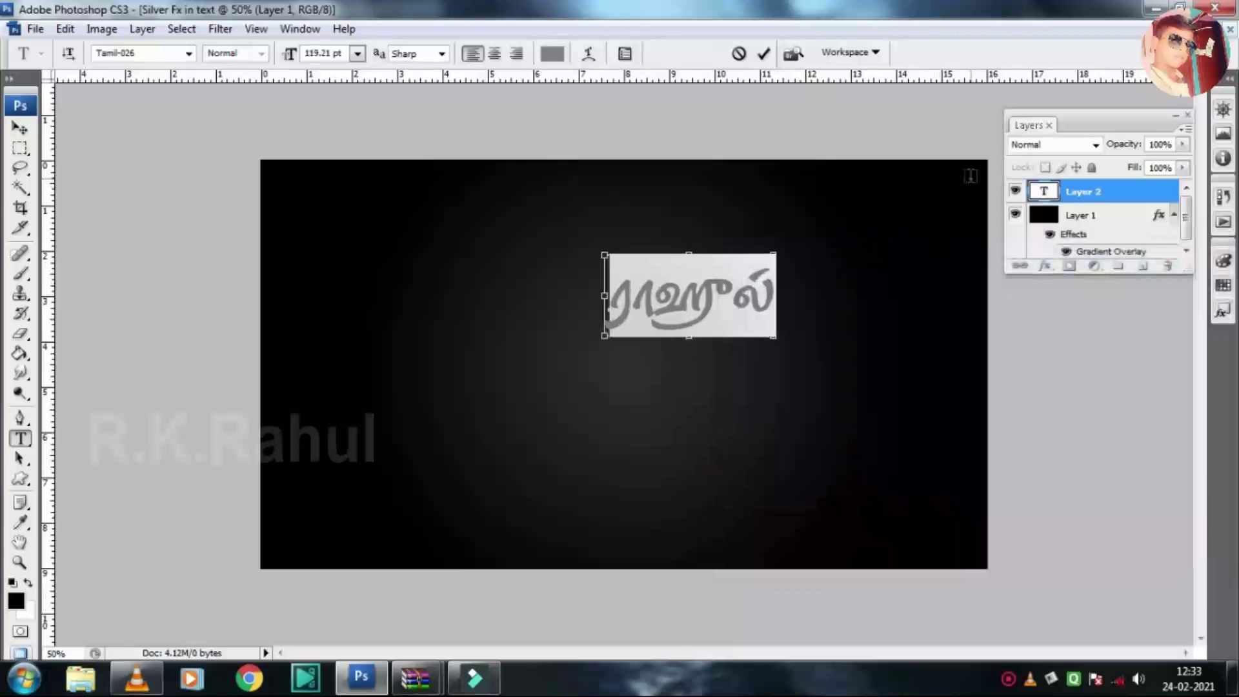
pyautogui.hotkey('ctrl', 'shift', '.')
pyautogui.hotkey('ctrl', 'shift', '.')
pyautogui.hotkey('ctrl', 'shift', '.')
pyautogui.hotkey('ctrl', 'shift', '.')
pyautogui.hotkey('ctrl', 'shift', '.')
pyautogui.hotkey('ctrl', 'shift', '.')
pyautogui.hotkey('ctrl', 'shift', '.')
pyautogui.hotkey('ctrl', 'shift', '.')
pyautogui.hotkey('ctrl', 'shift', '.')
pyautogui.hotkey('ctrl', 'shift', '.')
pyautogui.hotkey('ctrl', 'shift', '.')
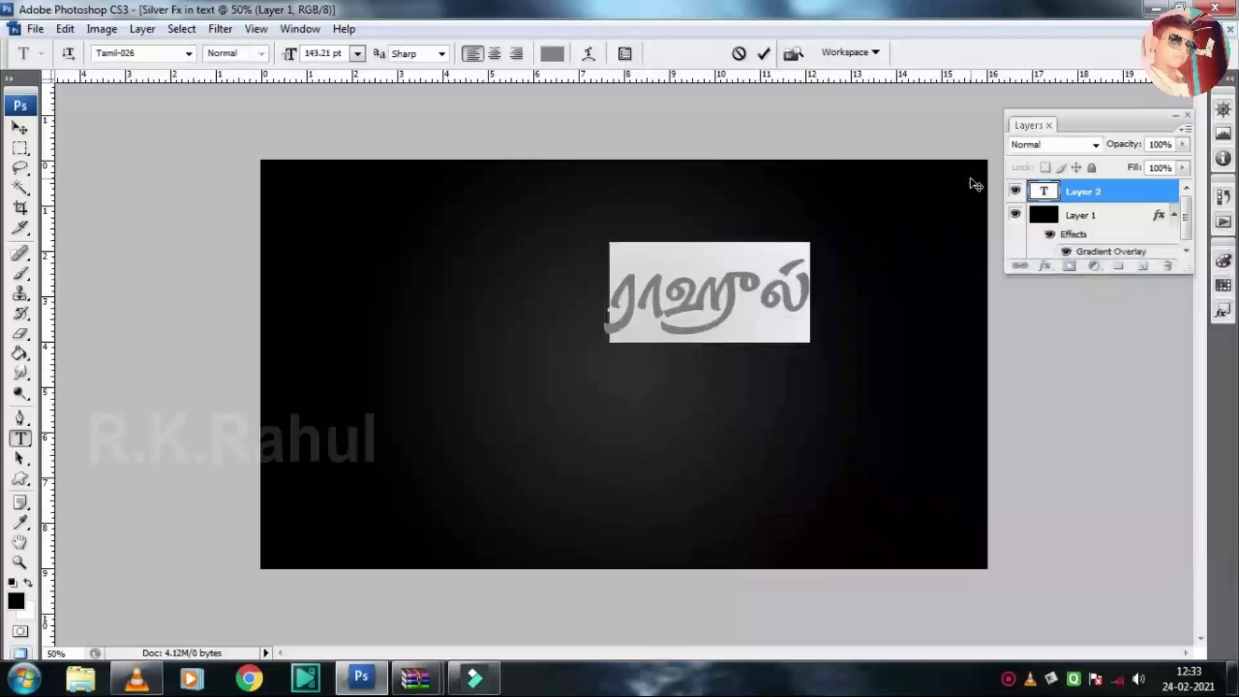
pyautogui.click(20, 127)
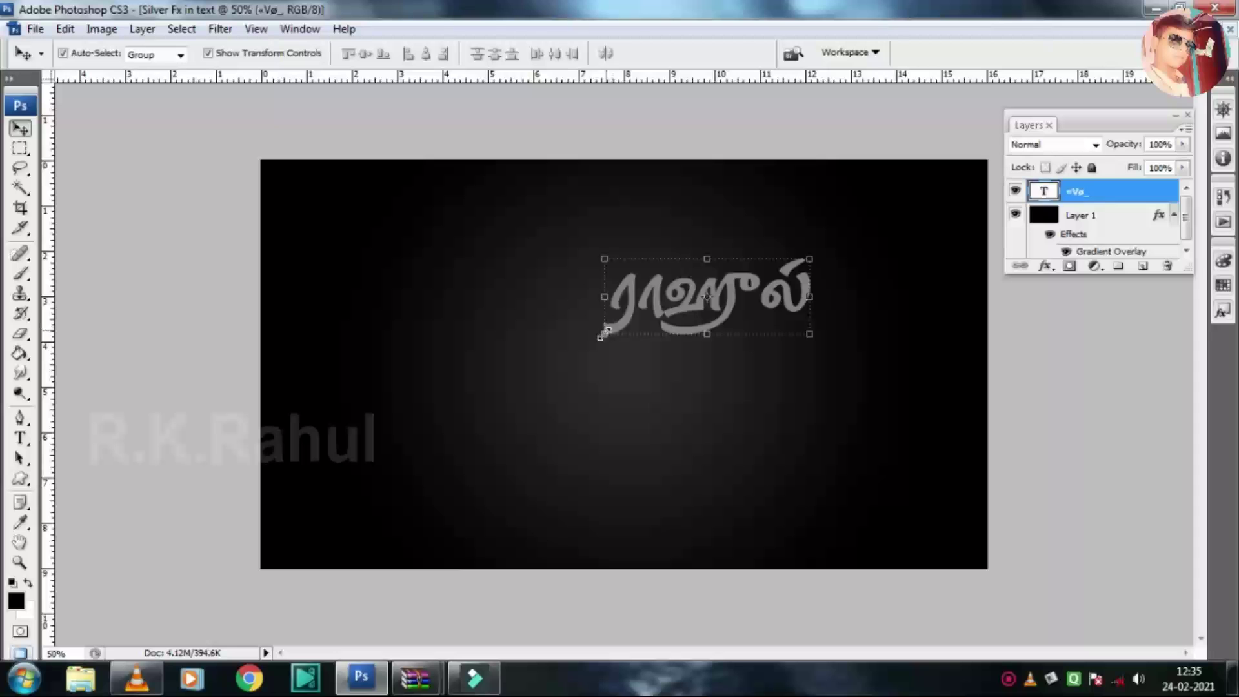
# - Scale the Tamil text up with Free Transform and add a vertical guide at the canvas centre
pyautogui.hotkey('ctrl', 't')
pyautogui.moveTo(604, 333)
pyautogui.mouseDown()
pyautogui.moveTo(469, 426)
pyautogui.moveTo(305, 495)
pyautogui.moveTo(247, 599)
pyautogui.mouseUp()
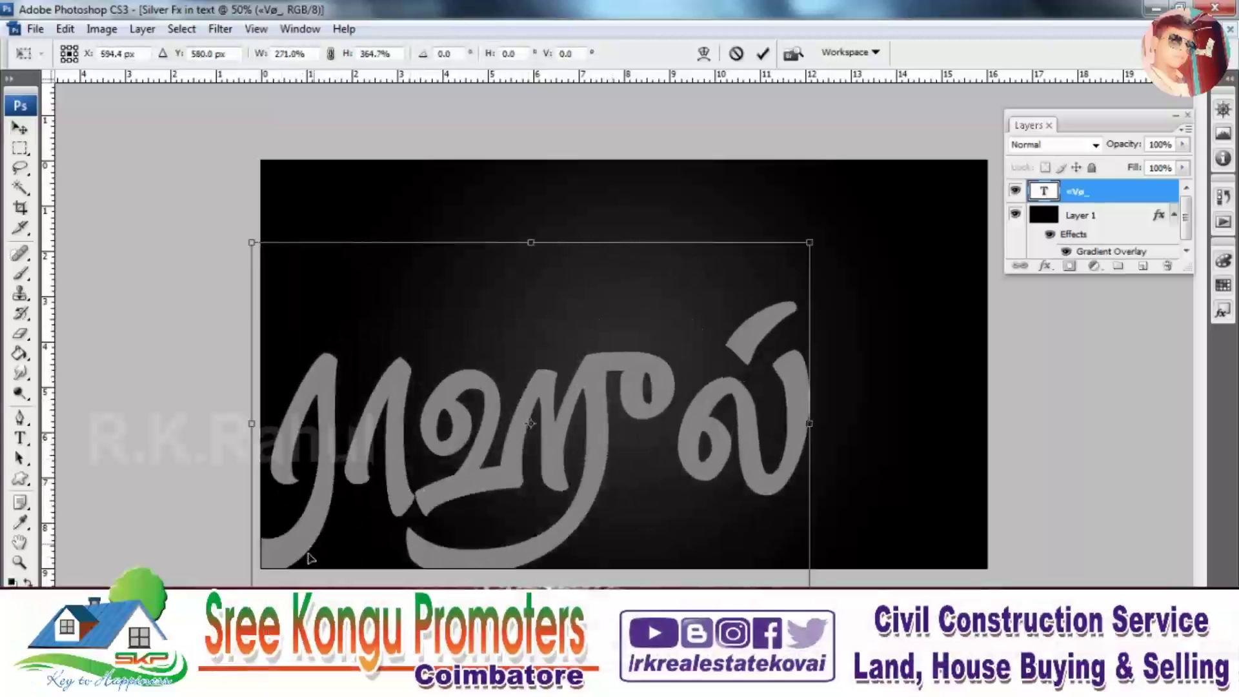
pyautogui.moveTo(530, 242); pyautogui.dragTo(534, 295)
pyautogui.moveTo(642, 364); pyautogui.dragTo(709, 284)
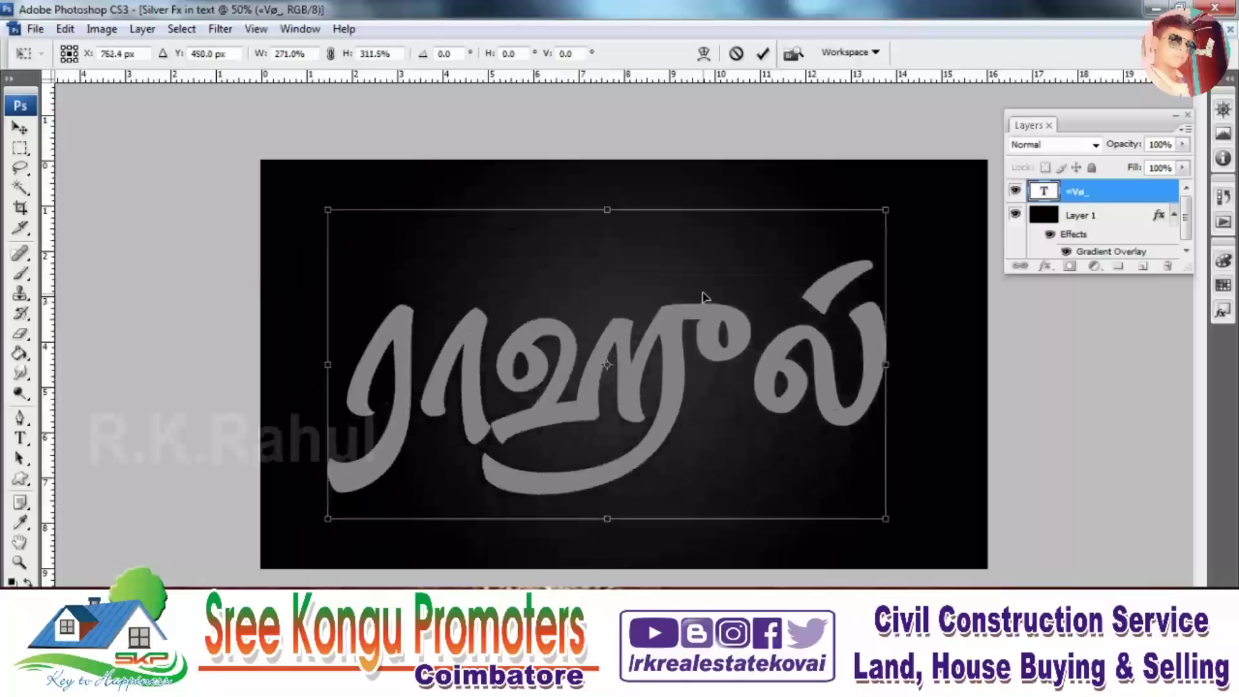
pyautogui.moveTo(52, 134)
pyautogui.mouseDown()
pyautogui.moveTo(221, 91)
pyautogui.moveTo(624, 114)
pyautogui.mouseUp()
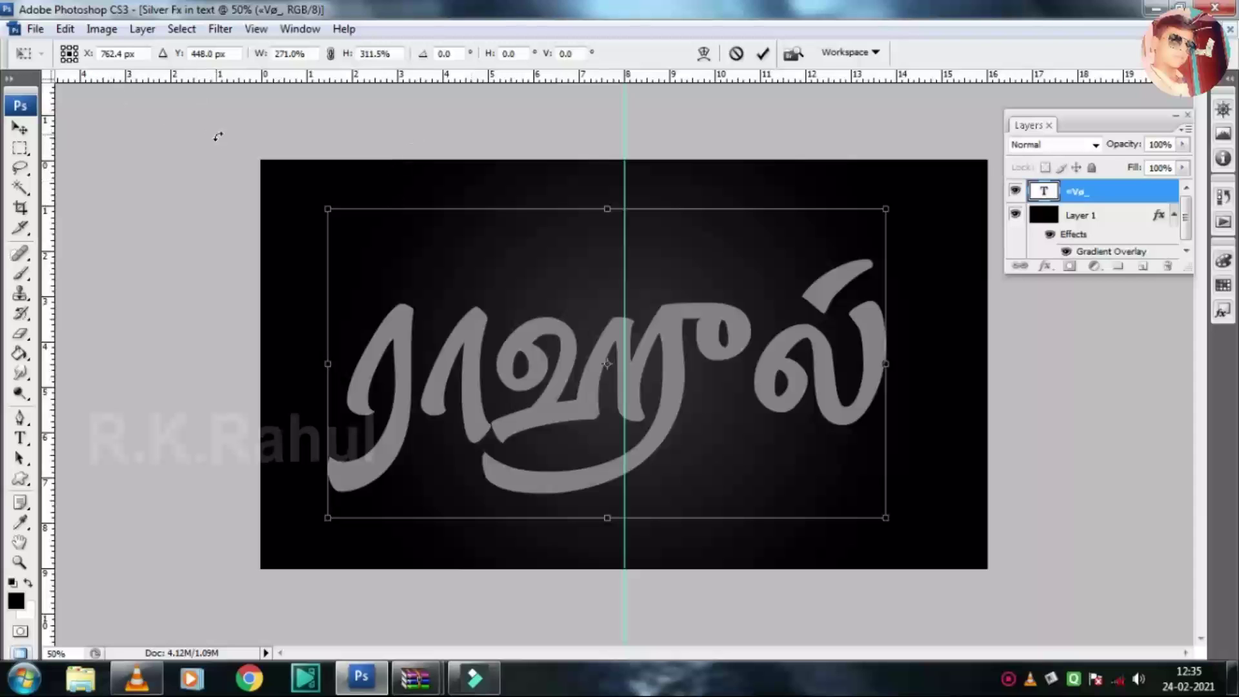
pyautogui.press('Return')
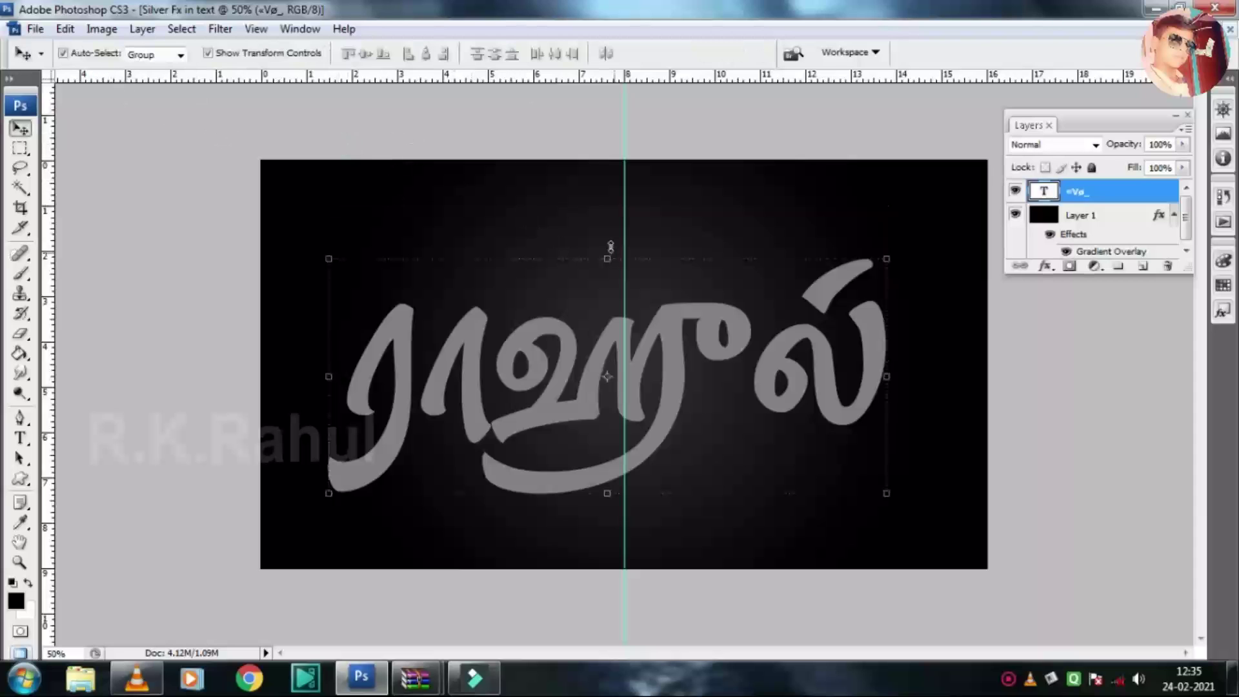
# - Slightly squash and narrow the text, then centre it on the vertical guide
pyautogui.hotkey('ctrl', 't')
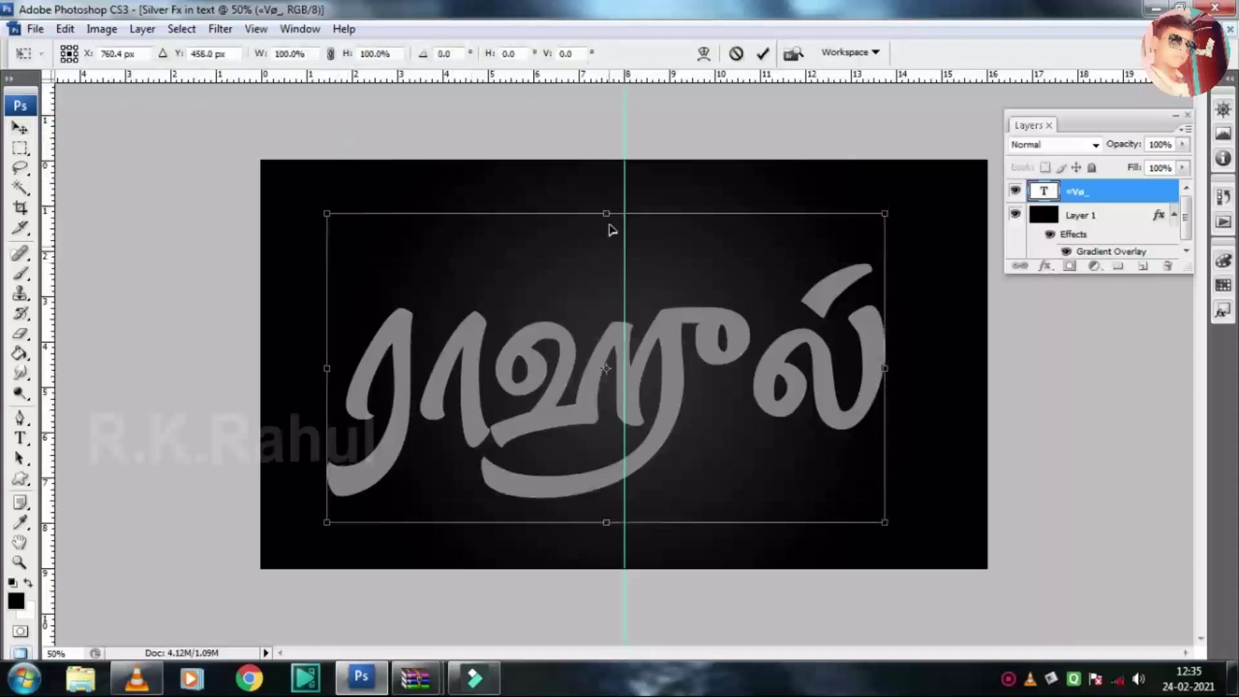
pyautogui.moveTo(609, 215); pyautogui.dragTo(609, 220)
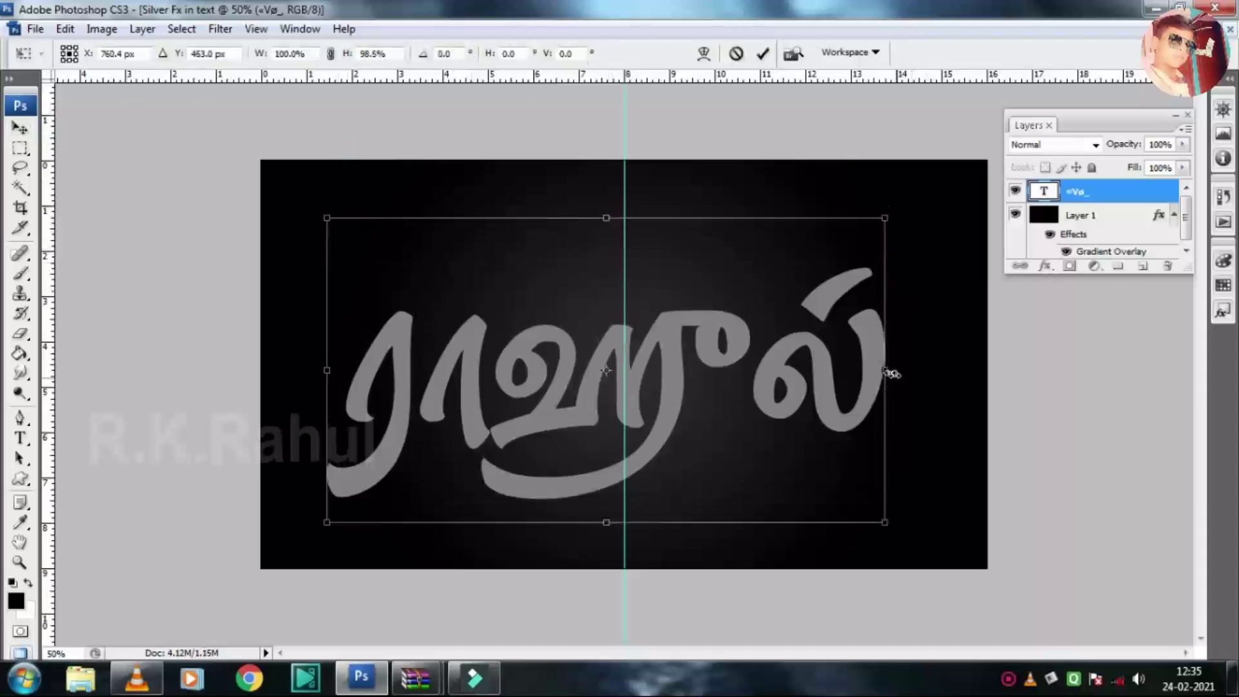
pyautogui.moveTo(886, 372); pyautogui.dragTo(875, 372)
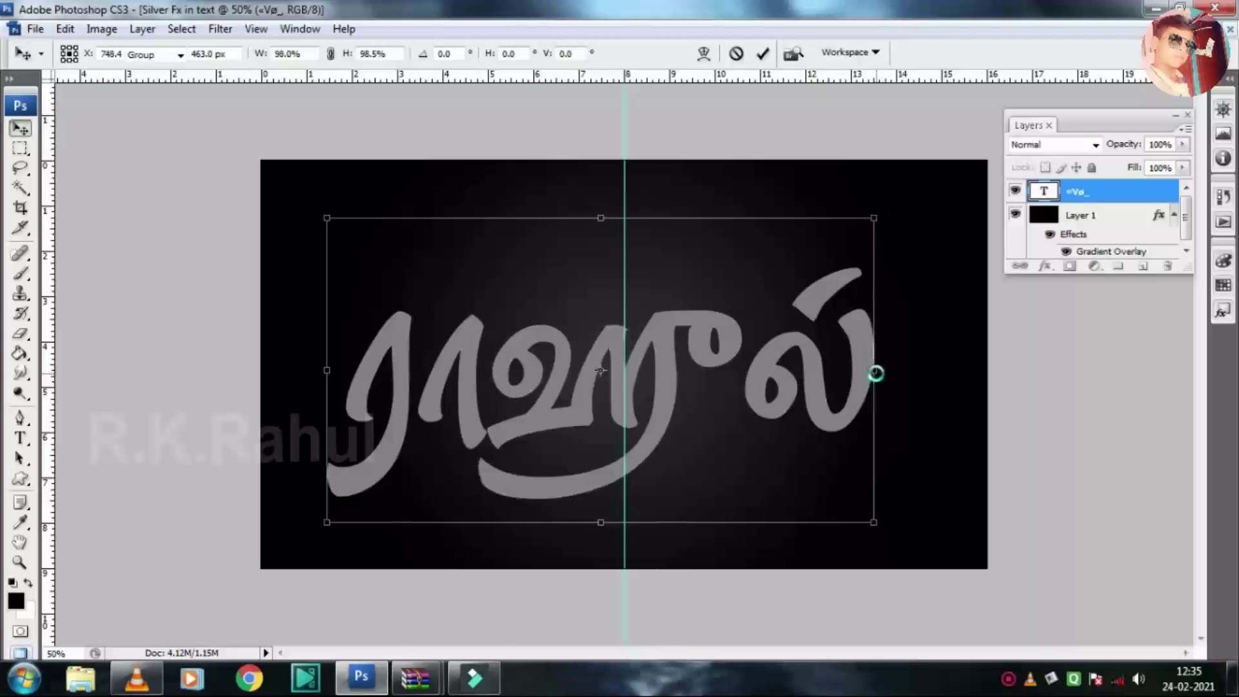
pyautogui.press('Return')
pyautogui.moveTo(686, 370); pyautogui.dragTo(708, 359)
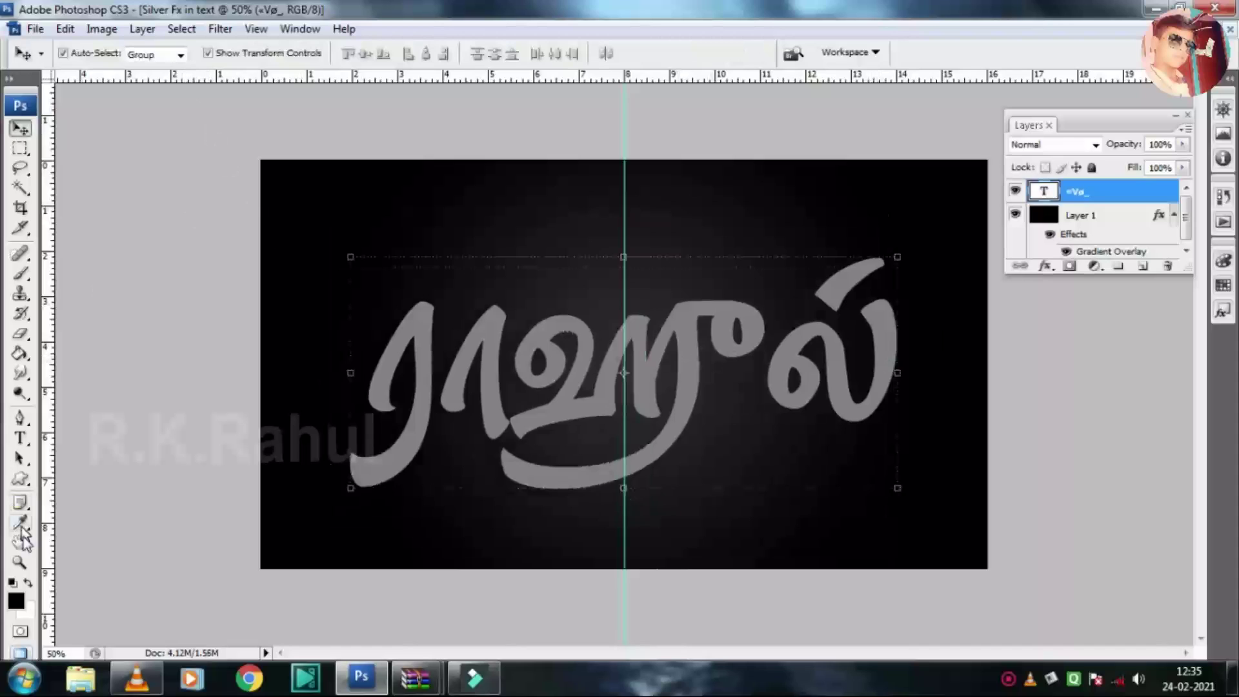
# - Fit the canvas on screen, add a horizontal centre guide, and centre the text on it
pyautogui.click(20, 562)
pyautogui.rightClick(361, 343)
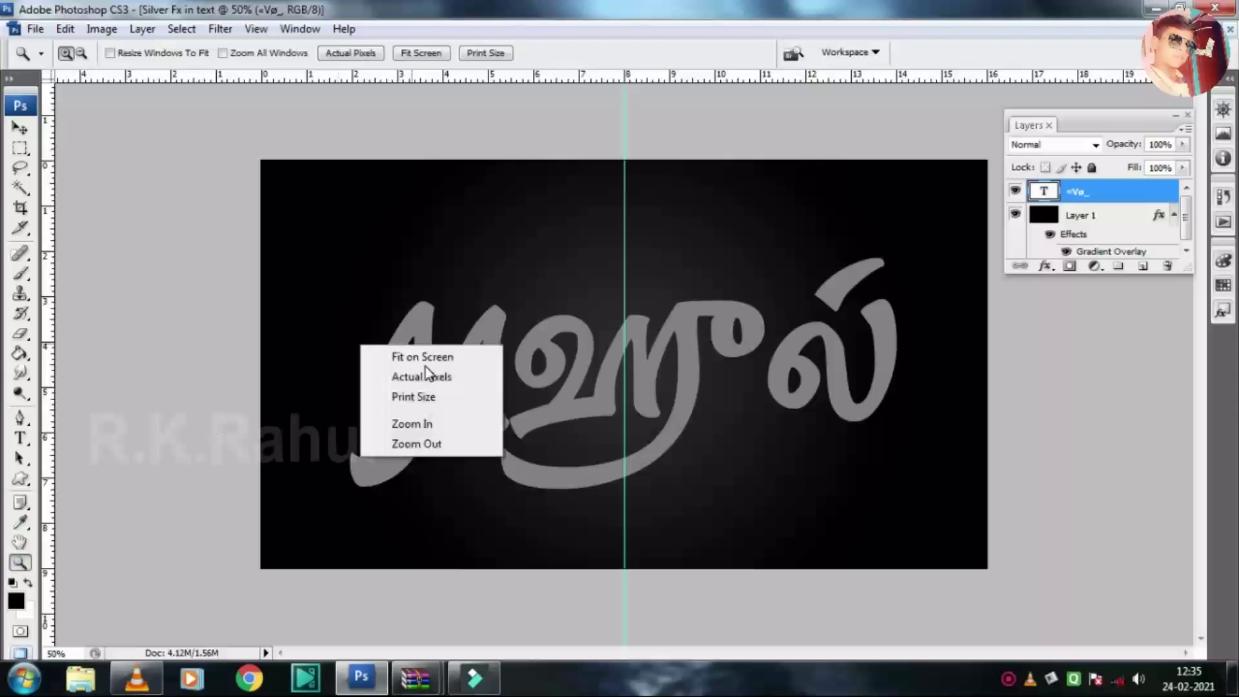
pyautogui.click(433, 354)
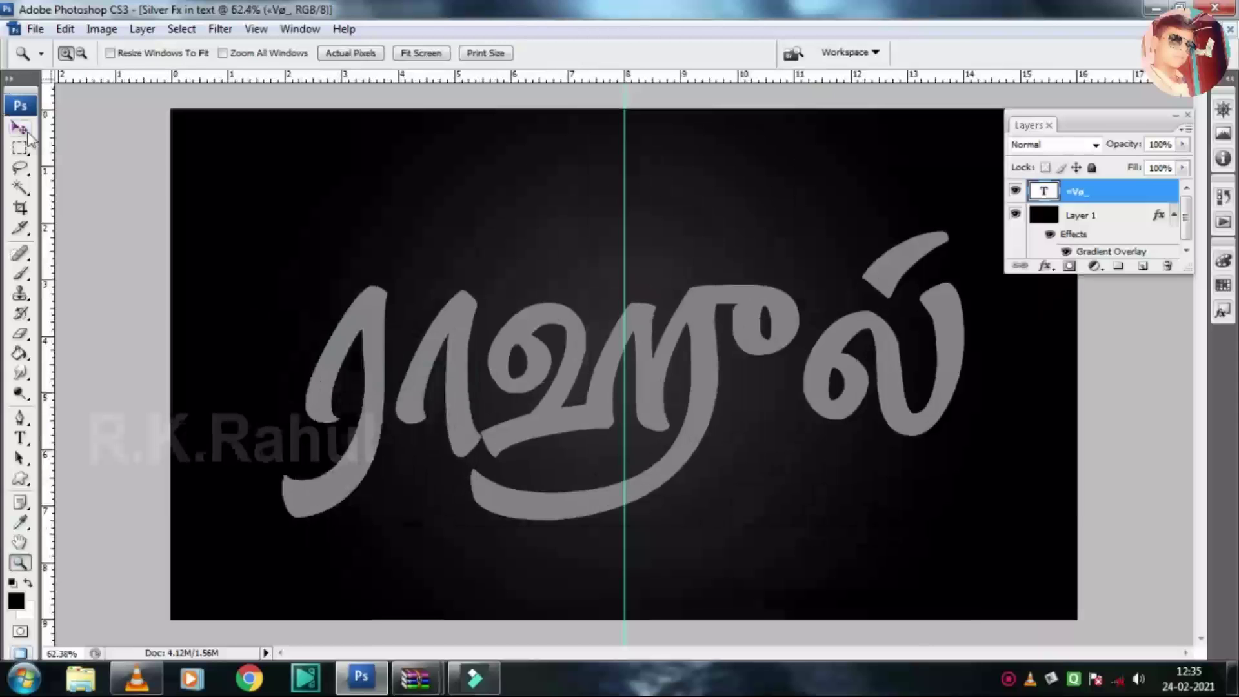
pyautogui.click(20, 127)
pyautogui.moveTo(266, 79); pyautogui.dragTo(178, 365)
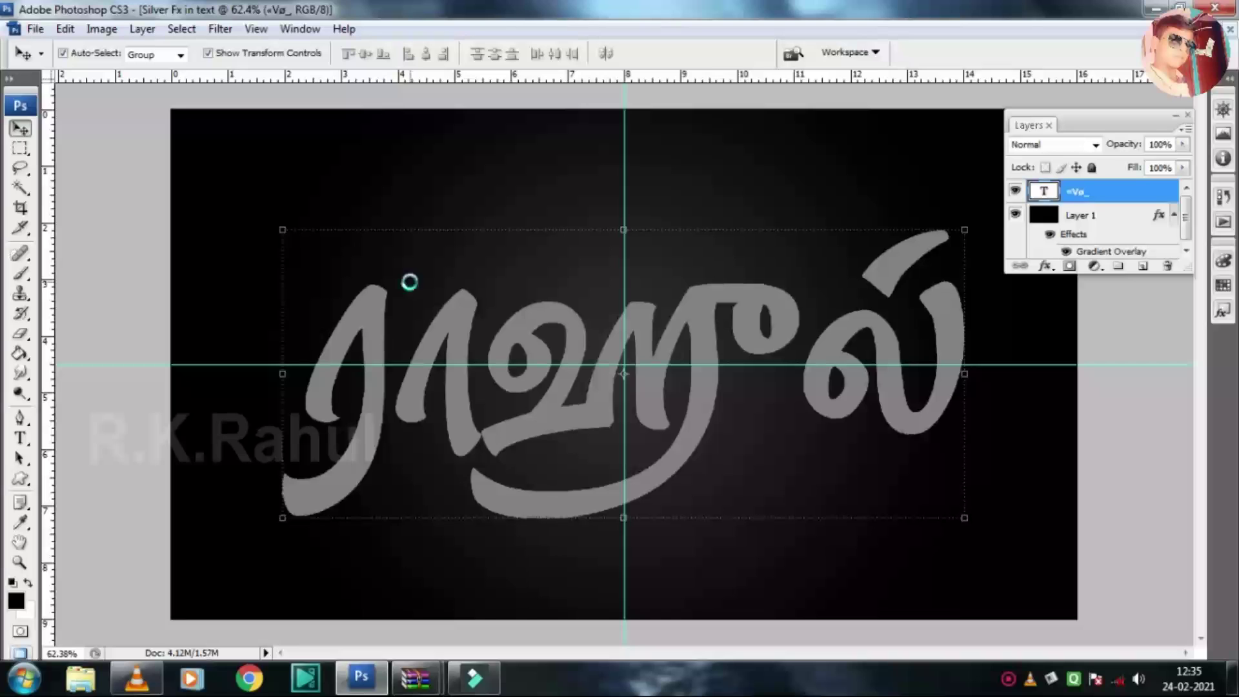
pyautogui.moveTo(409, 282); pyautogui.dragTo(411, 273)
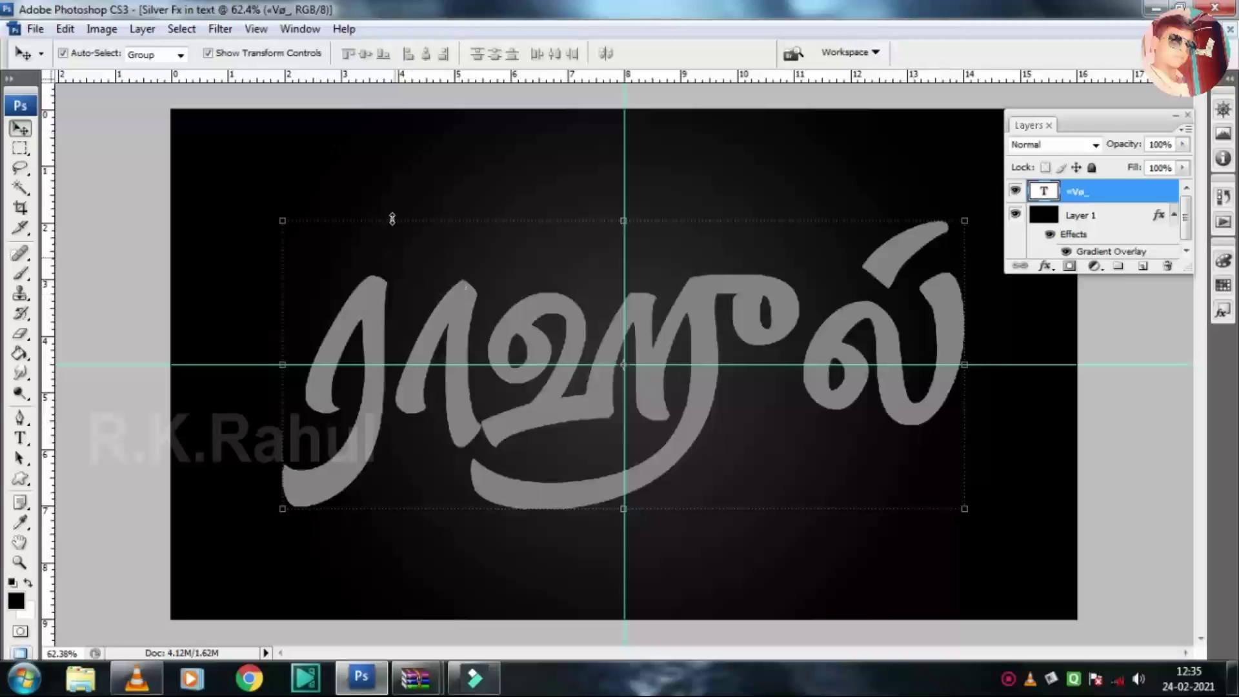
# - Check the layers beneath the text and turn off the Tamil keyboard layout
pyautogui.rightClick(528, 363)
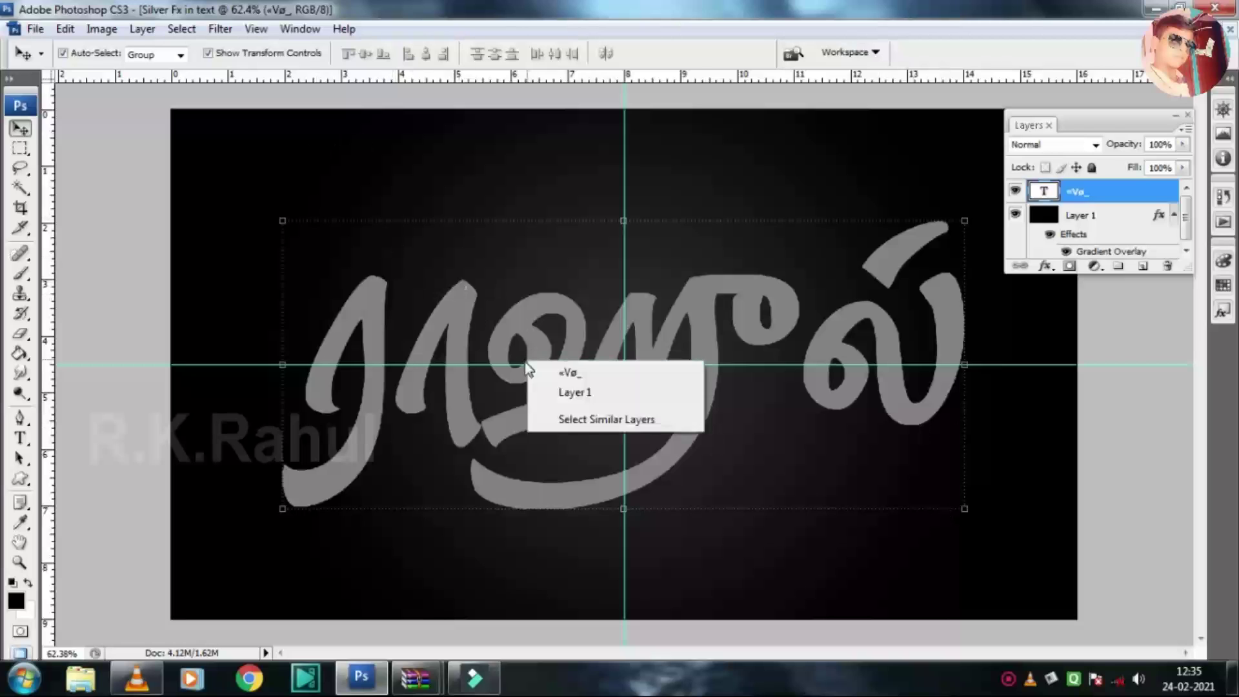
pyautogui.click(116, 302)
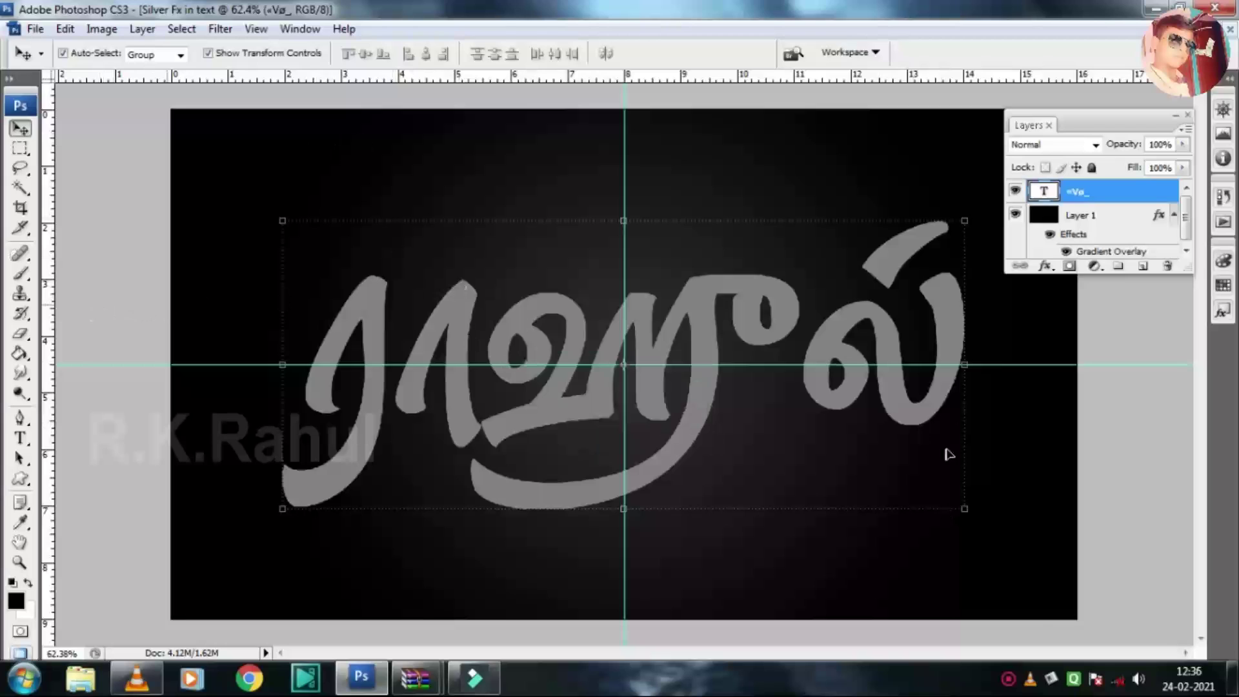
pyautogui.click(1052, 678)
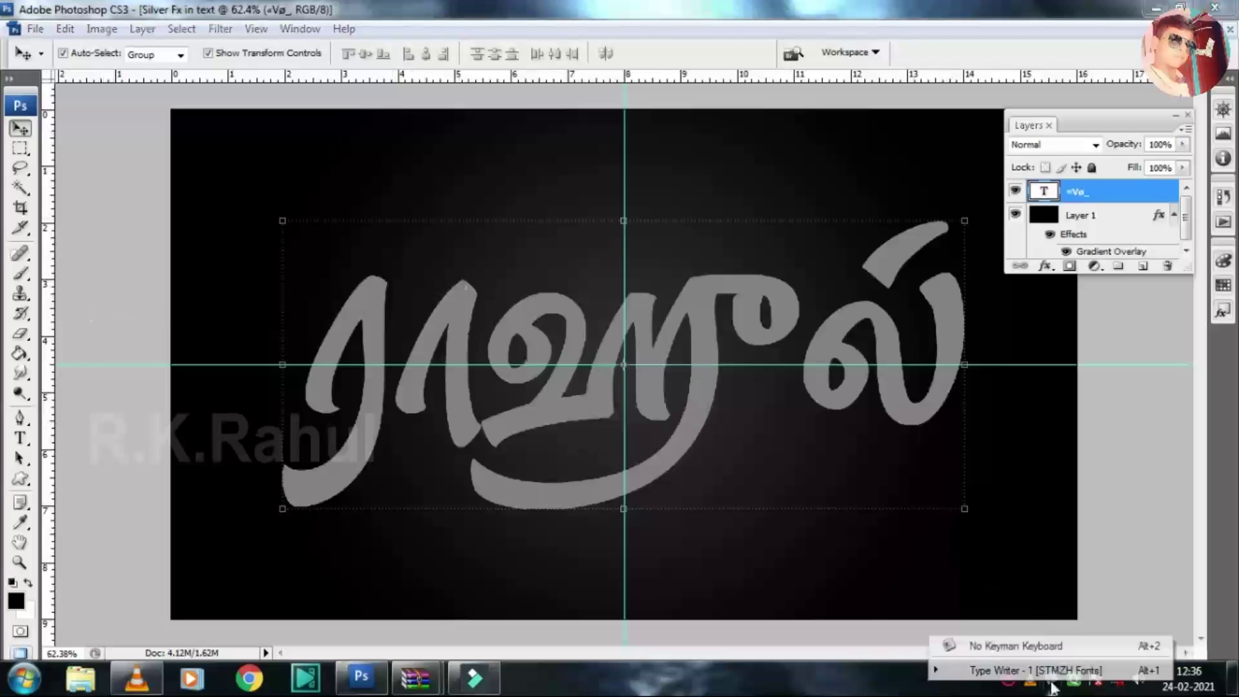
pyautogui.click(1059, 646)
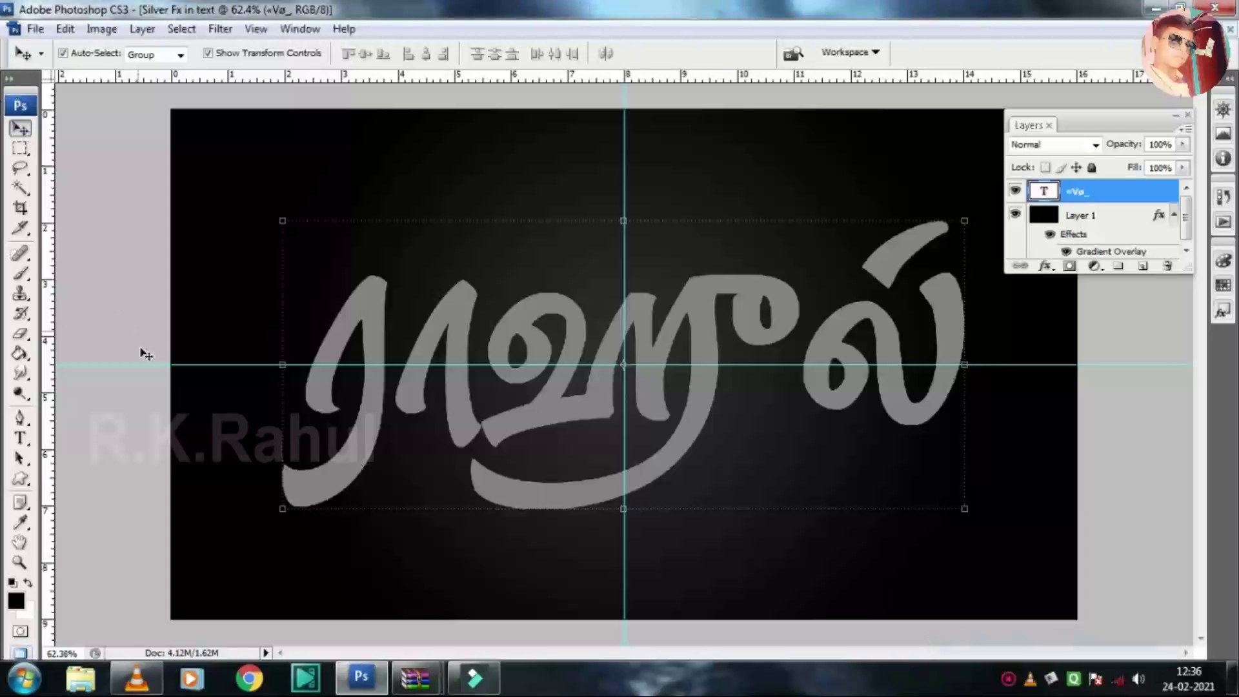
# - View the text at actual pixel size, then fit the whole canvas back on screen
pyautogui.press('z')
pyautogui.rightClick(383, 338)
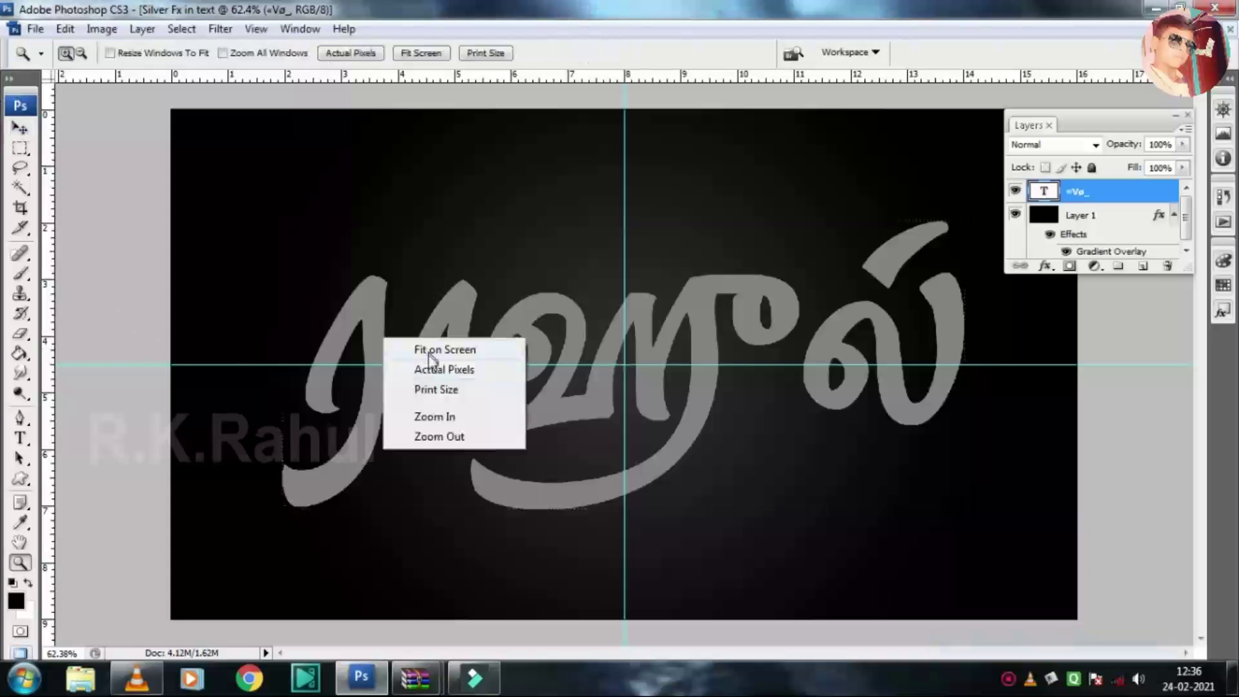
pyautogui.click(436, 371)
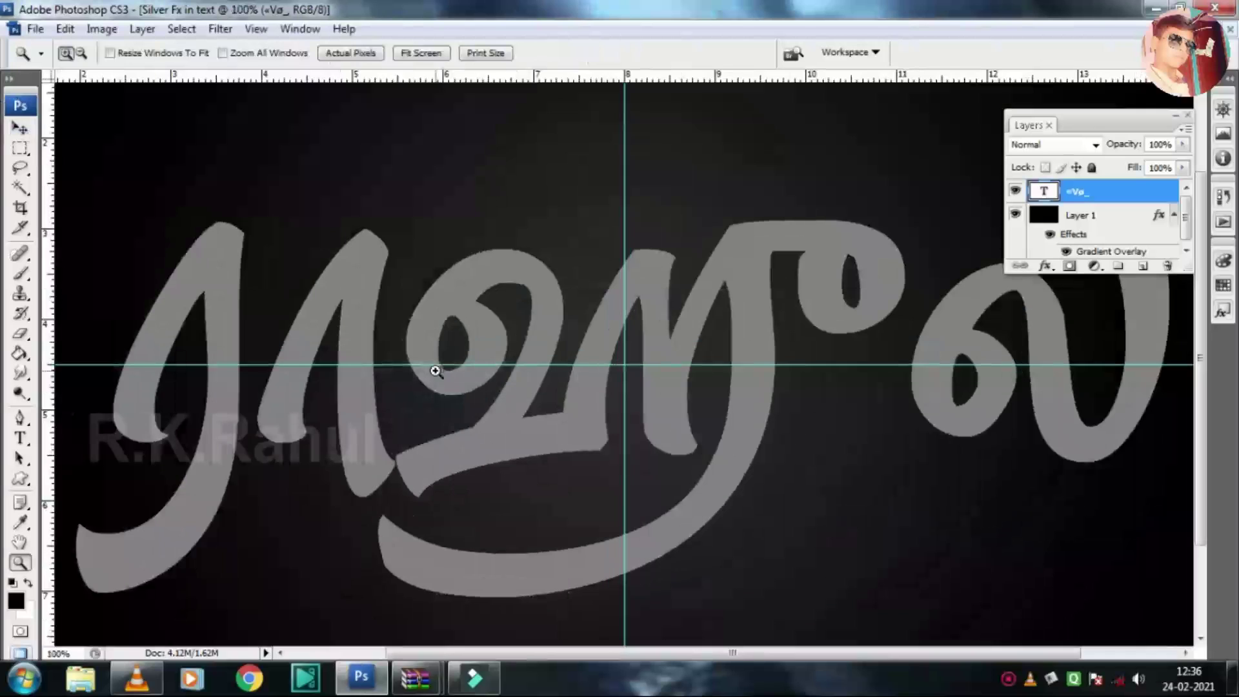
pyautogui.rightClick(436, 373)
pyautogui.click(460, 385)
pyautogui.click(20, 128)
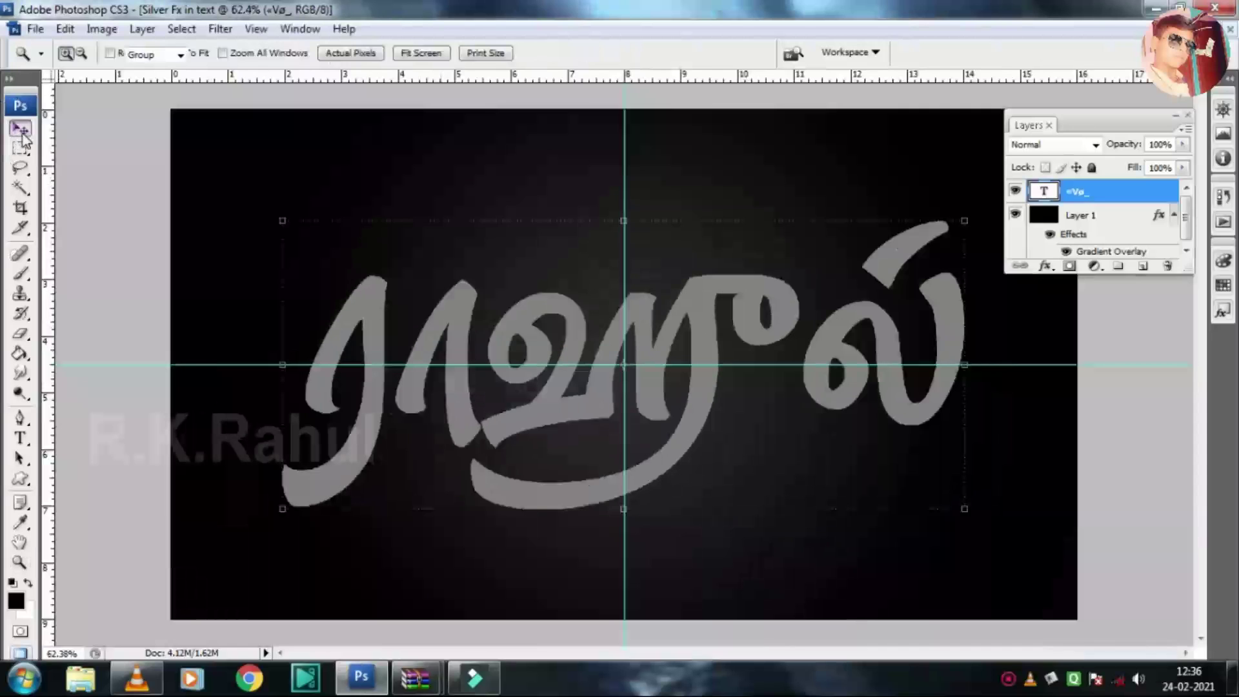
# - Add Bevel and Emboss to the Tamil text layer with depth 500%, size 26 px, soften 2 px and angle 55°
pyautogui.doubleClick(1169, 193)
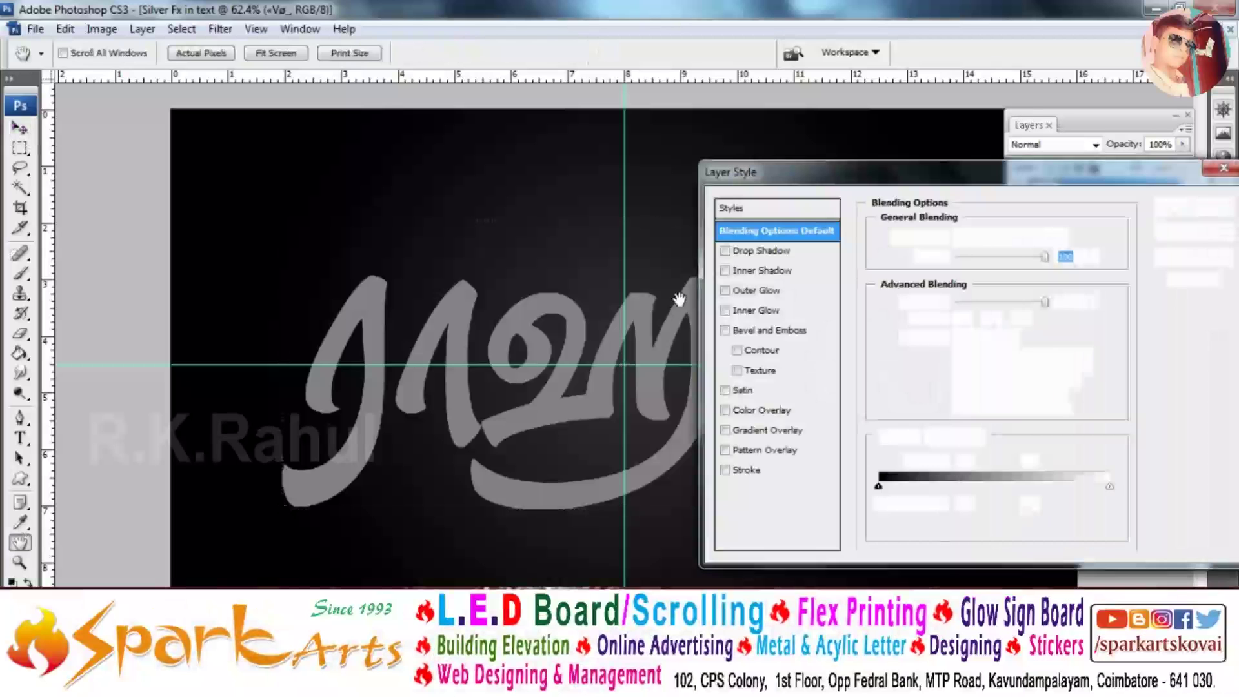
pyautogui.click(774, 329)
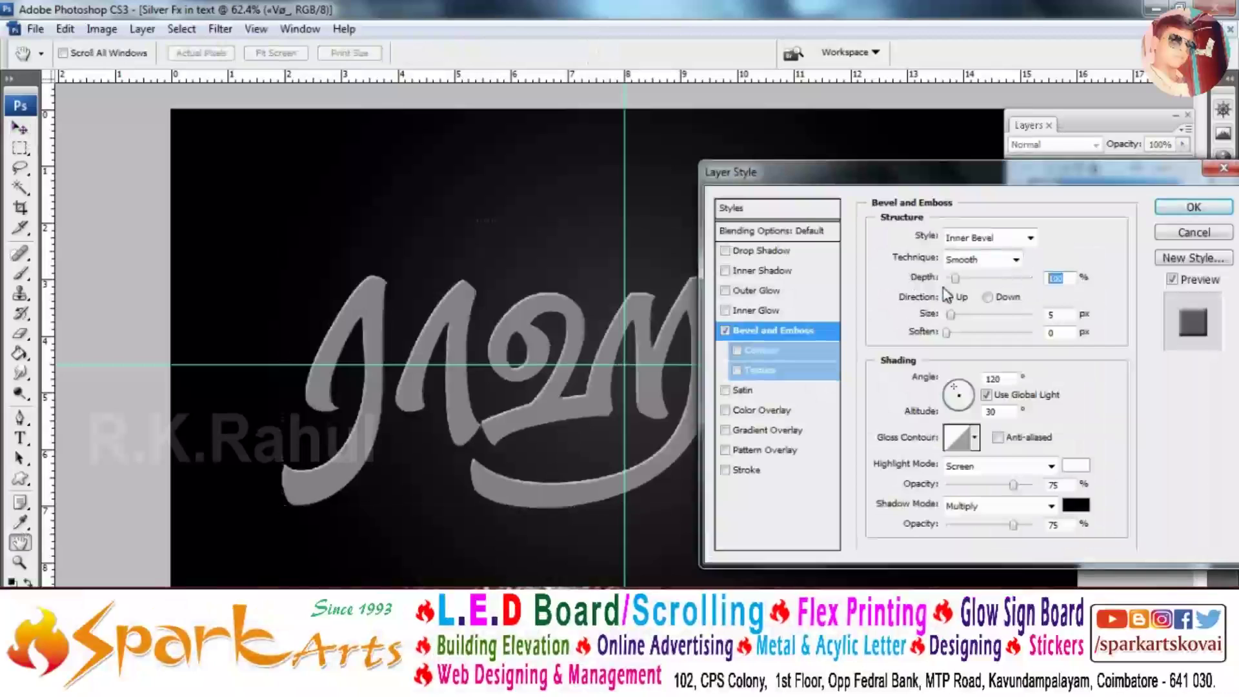
pyautogui.write('500')
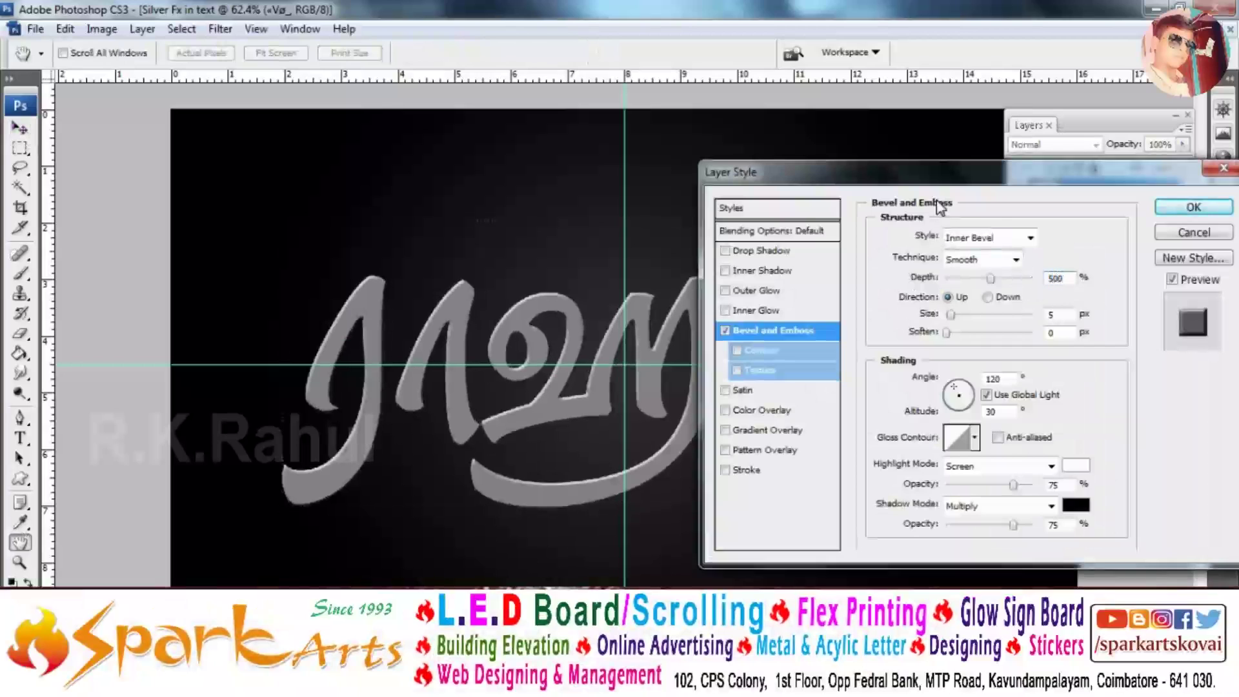
pyautogui.click(1071, 315)
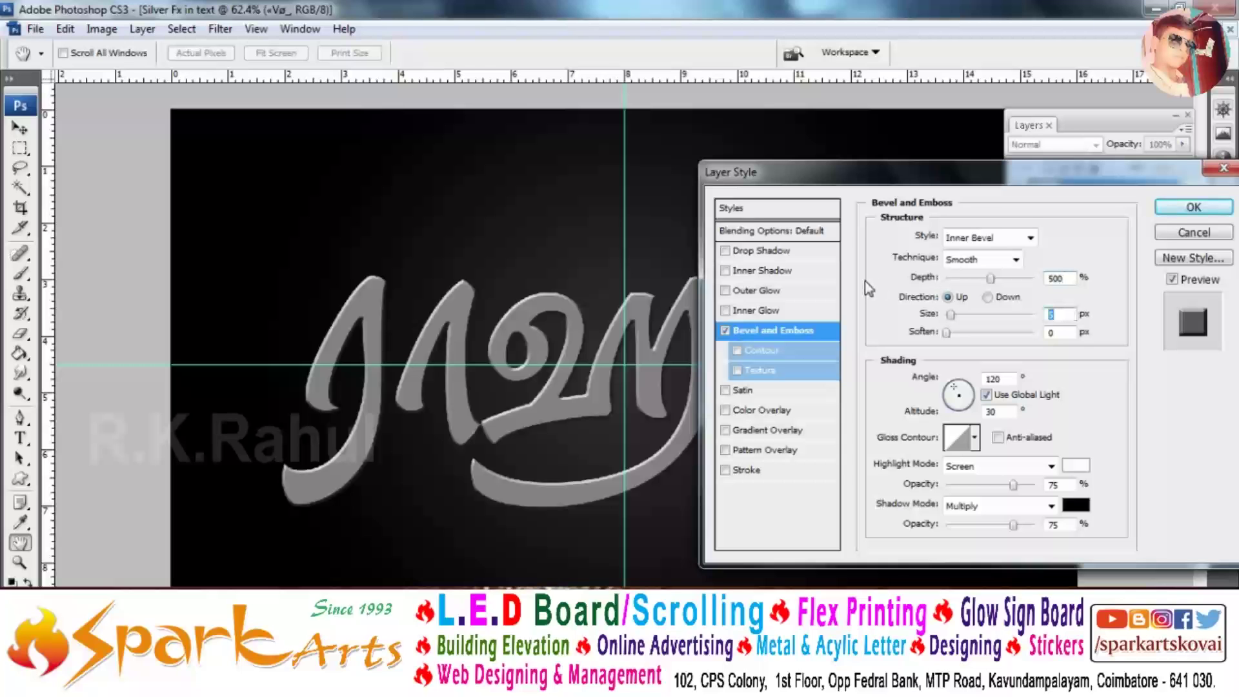
pyautogui.write('26')
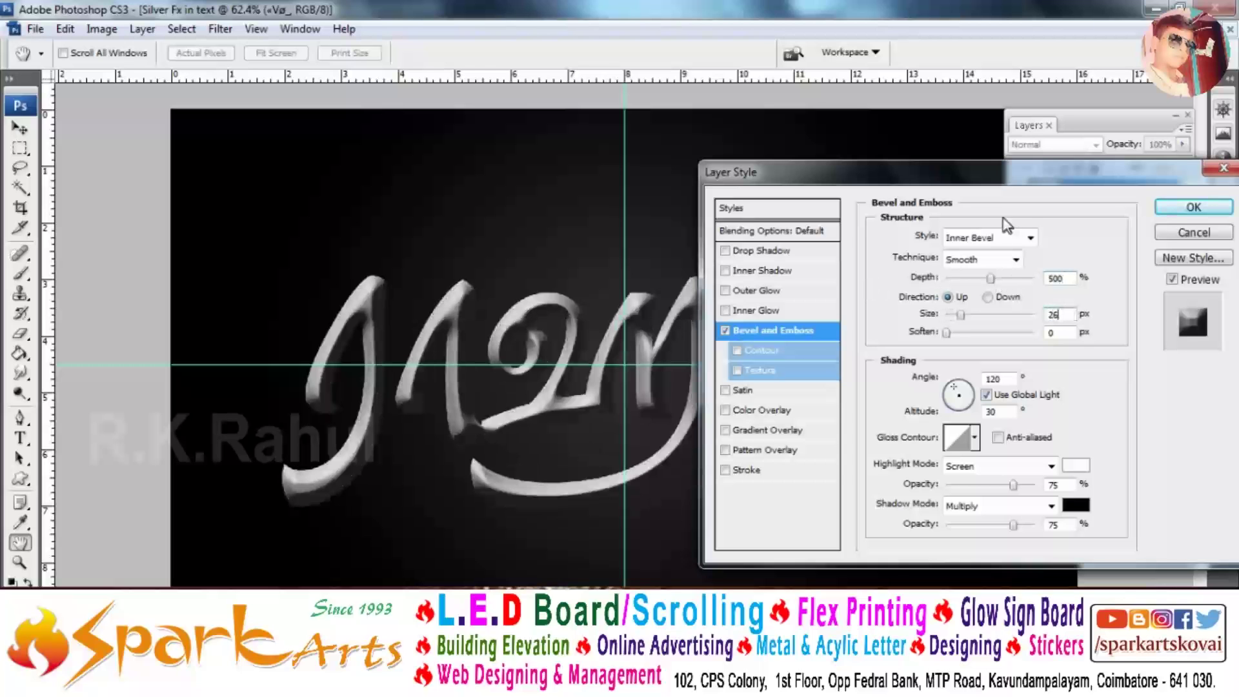
pyautogui.press('Tab')
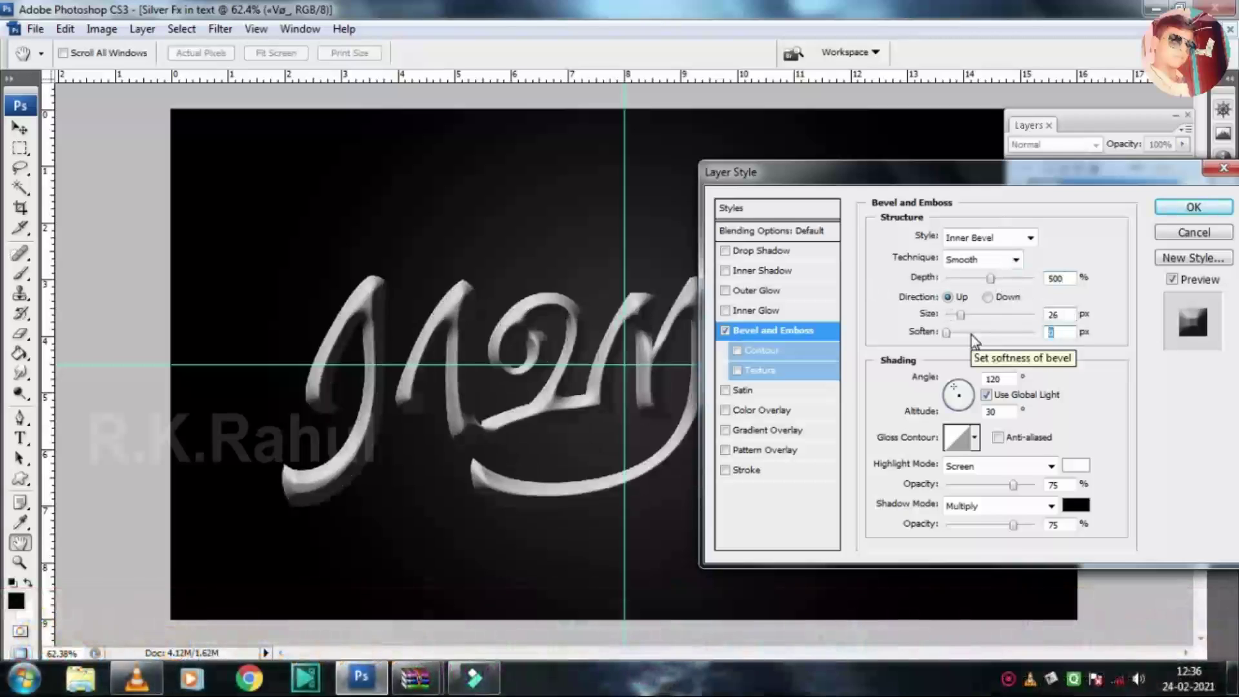
pyautogui.write('02')
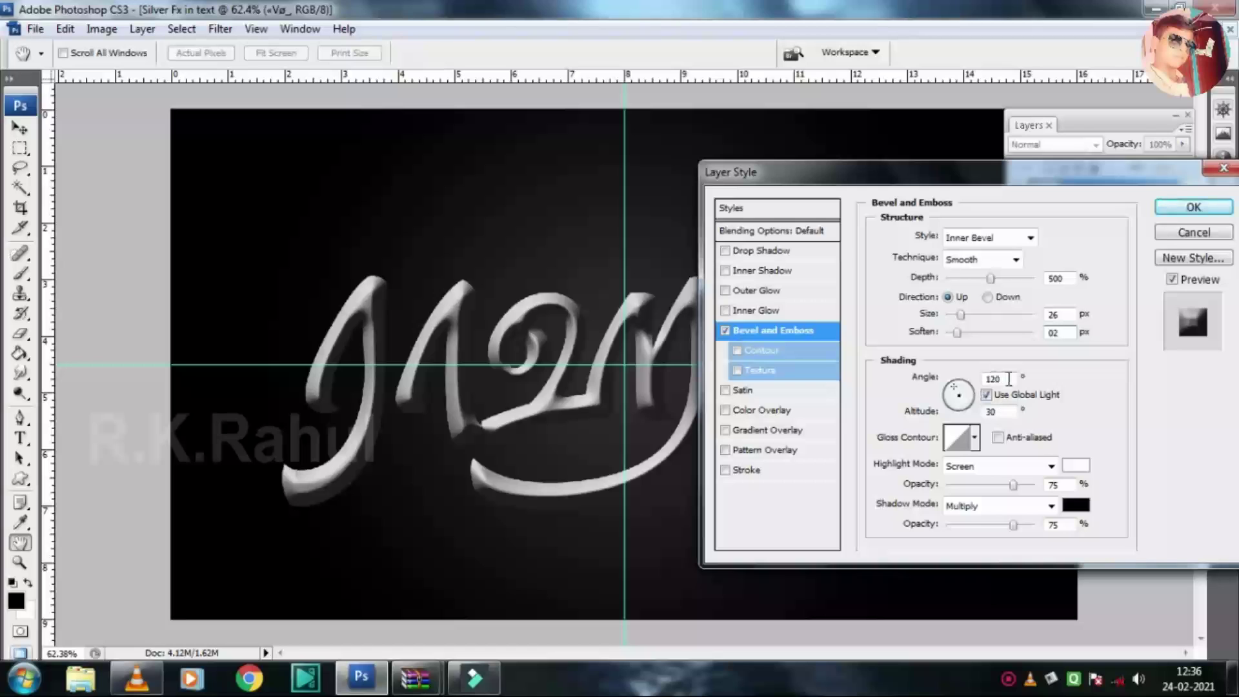
pyautogui.press('Tab')
pyautogui.write('55')
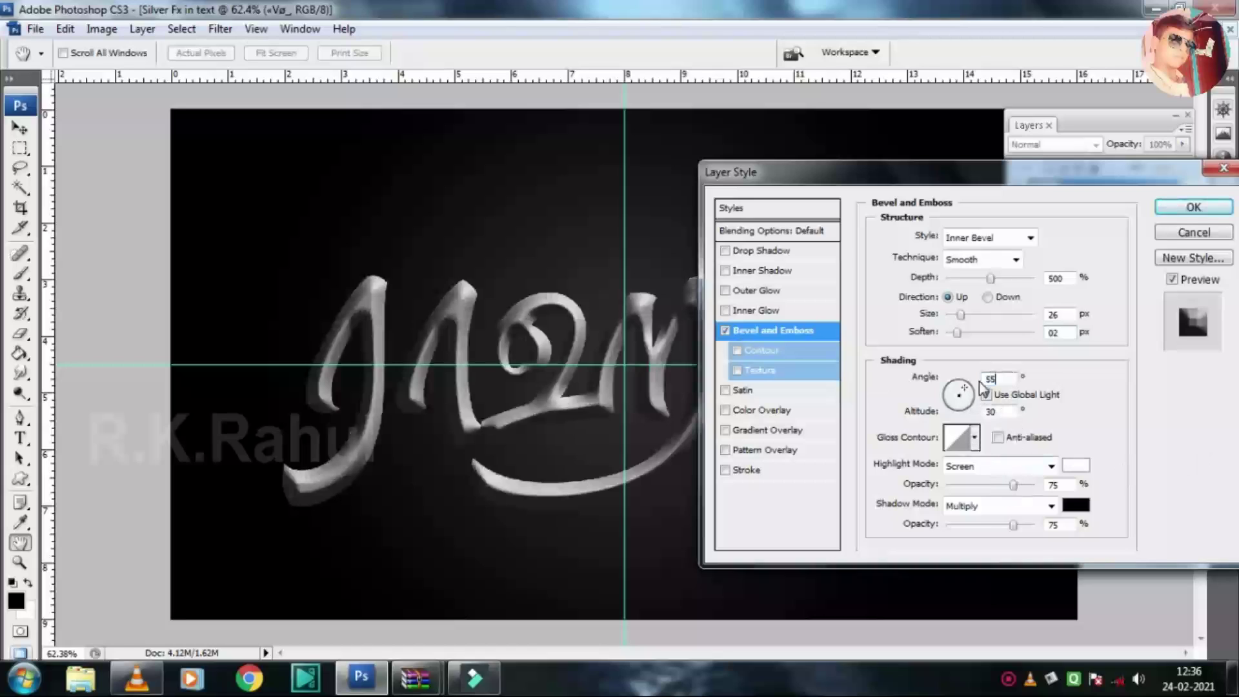
# - Set the bevel's gloss contour to the ring-shaped preset for a chrome look
pyautogui.click(976, 438)
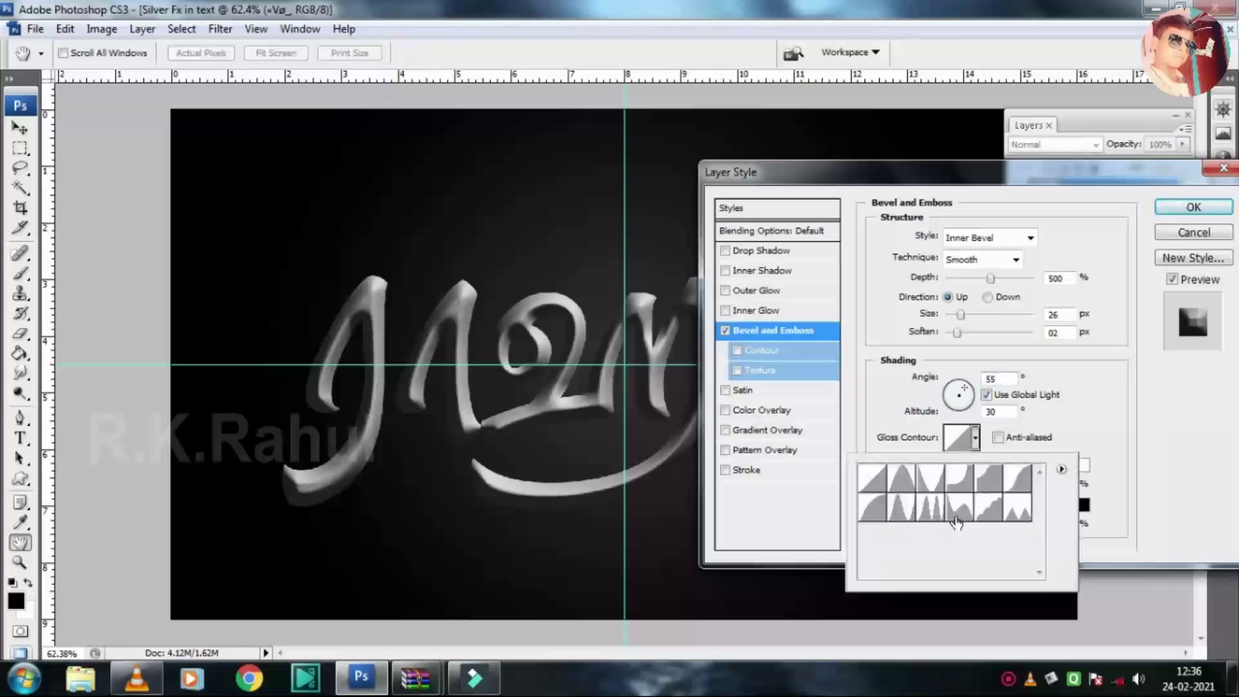
pyautogui.click(931, 510)
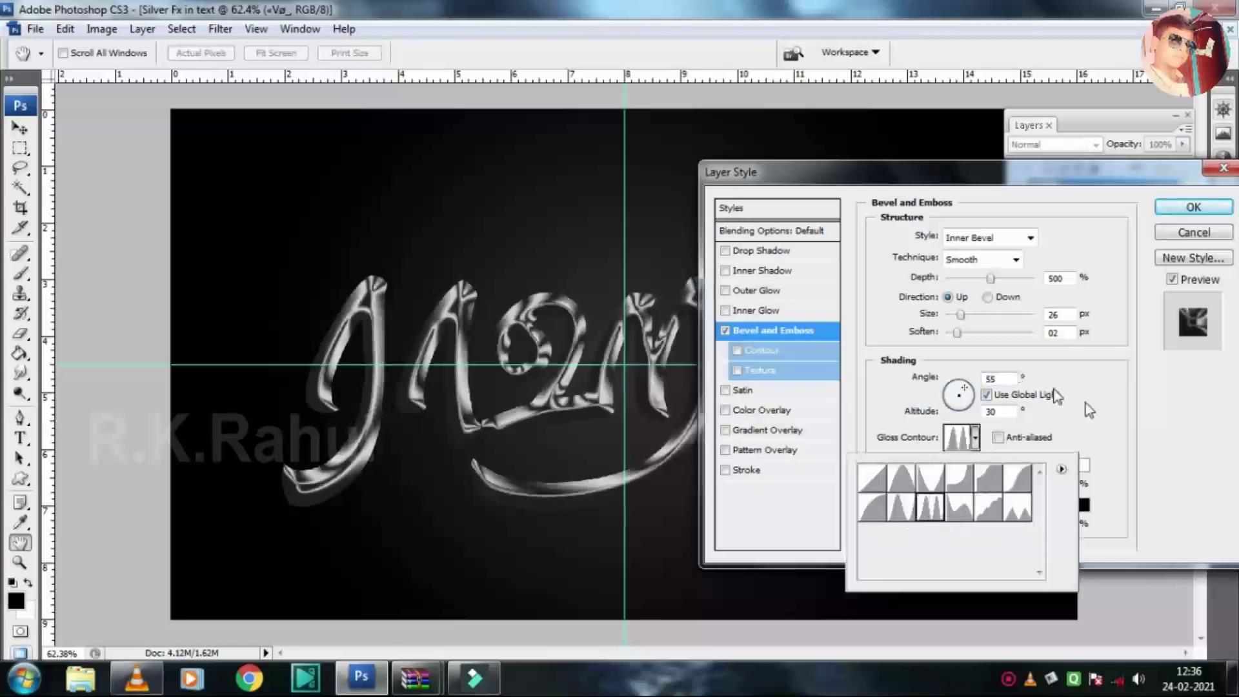
pyautogui.click(1115, 416)
# - Enable the bevel's Contour element with a different contour shape, and add Inner Glow
pyautogui.click(753, 352)
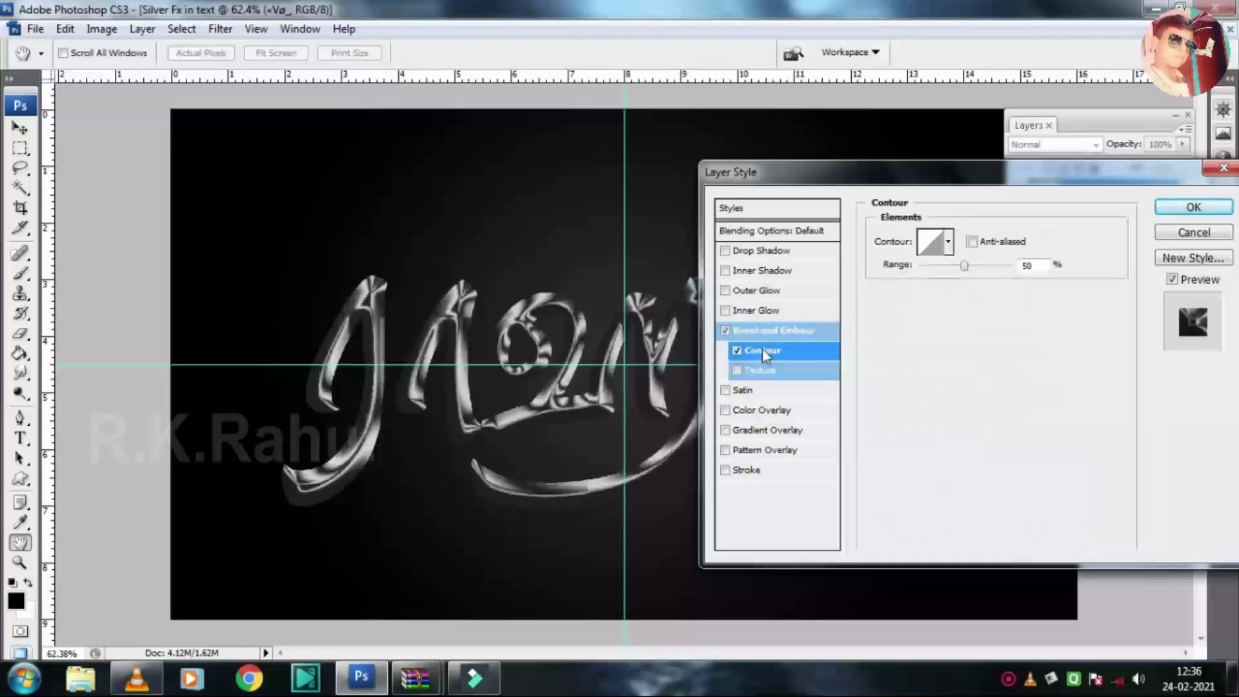
pyautogui.click(948, 242)
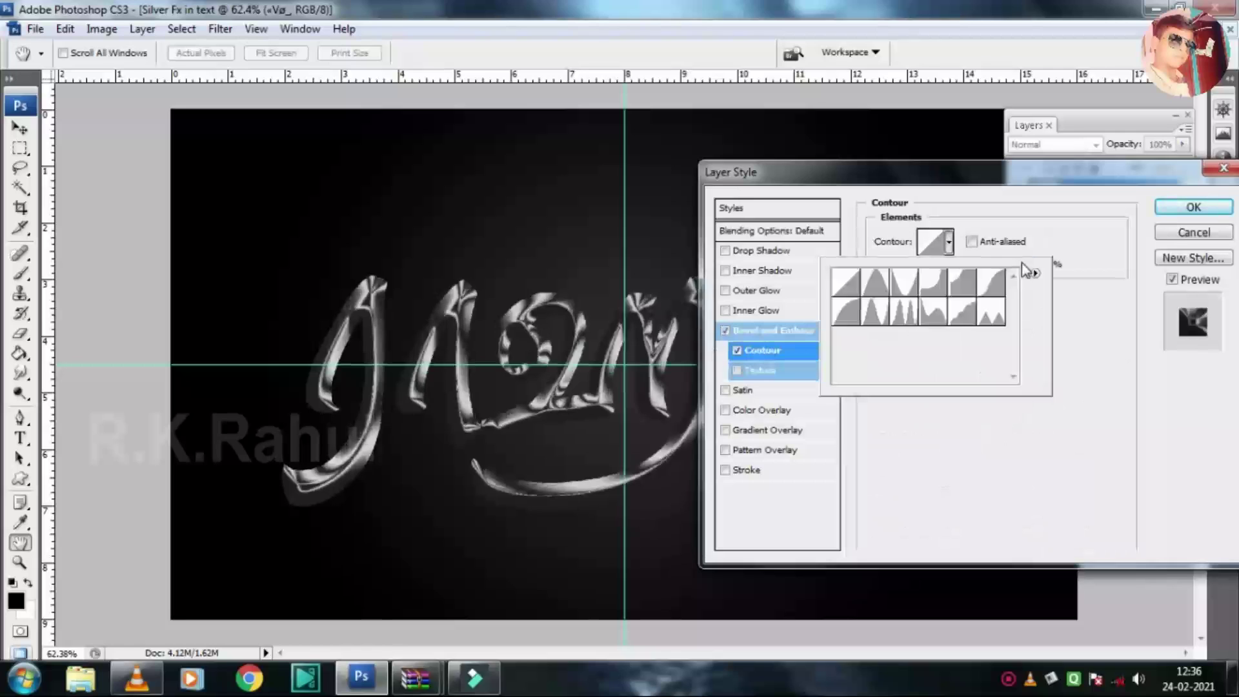
pyautogui.click(991, 282)
pyautogui.click(768, 312)
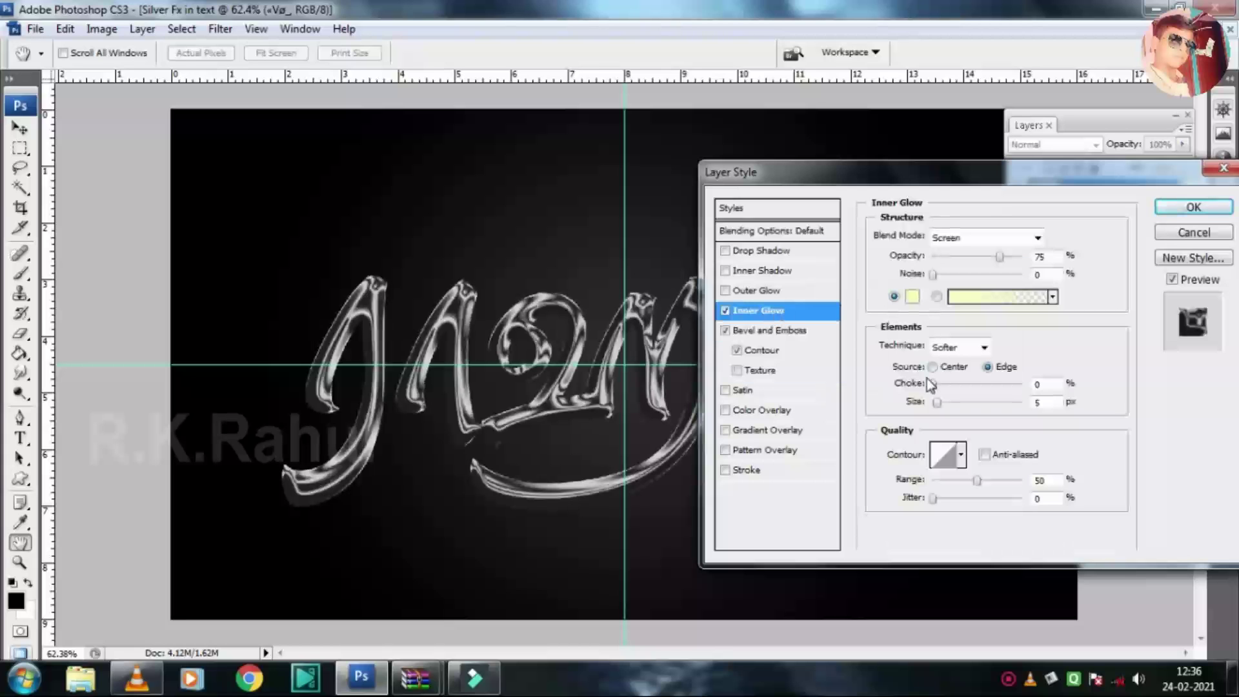
# - Toggle Bevel and Emboss off and back on to compare, and turn Inner Glow off
pyautogui.click(722, 311)
pyautogui.click(725, 330)
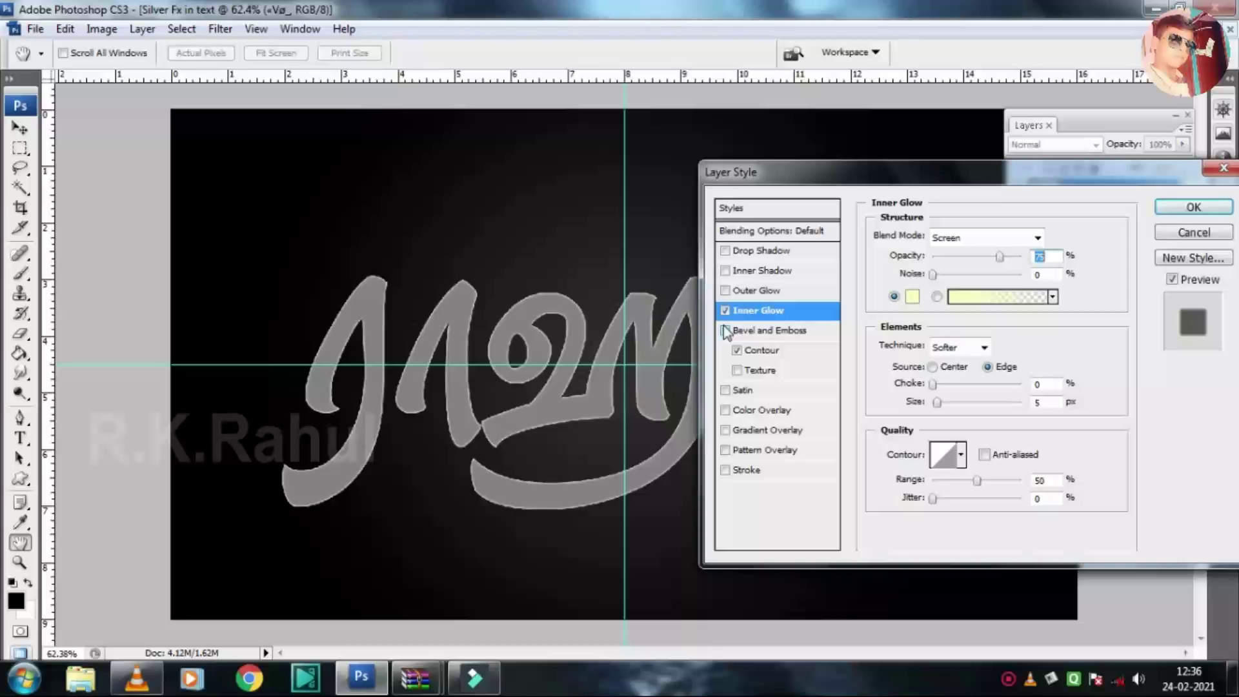
pyautogui.click(723, 327)
pyautogui.click(722, 311)
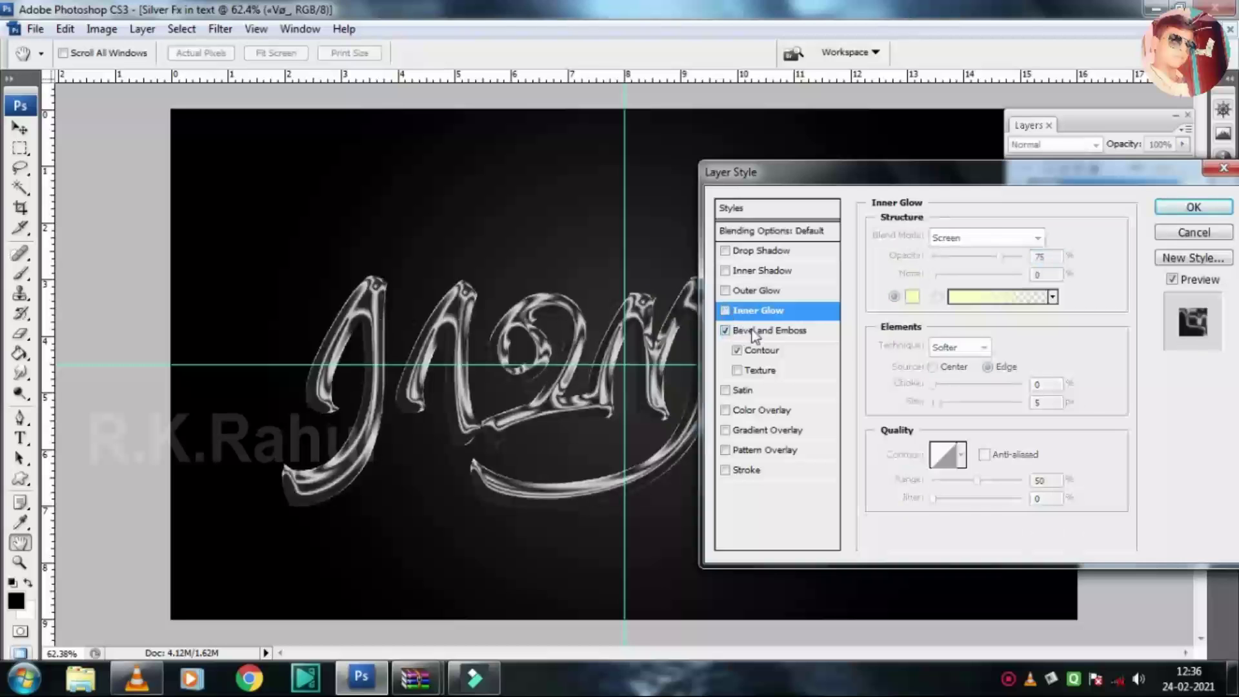
pyautogui.click(768, 331)
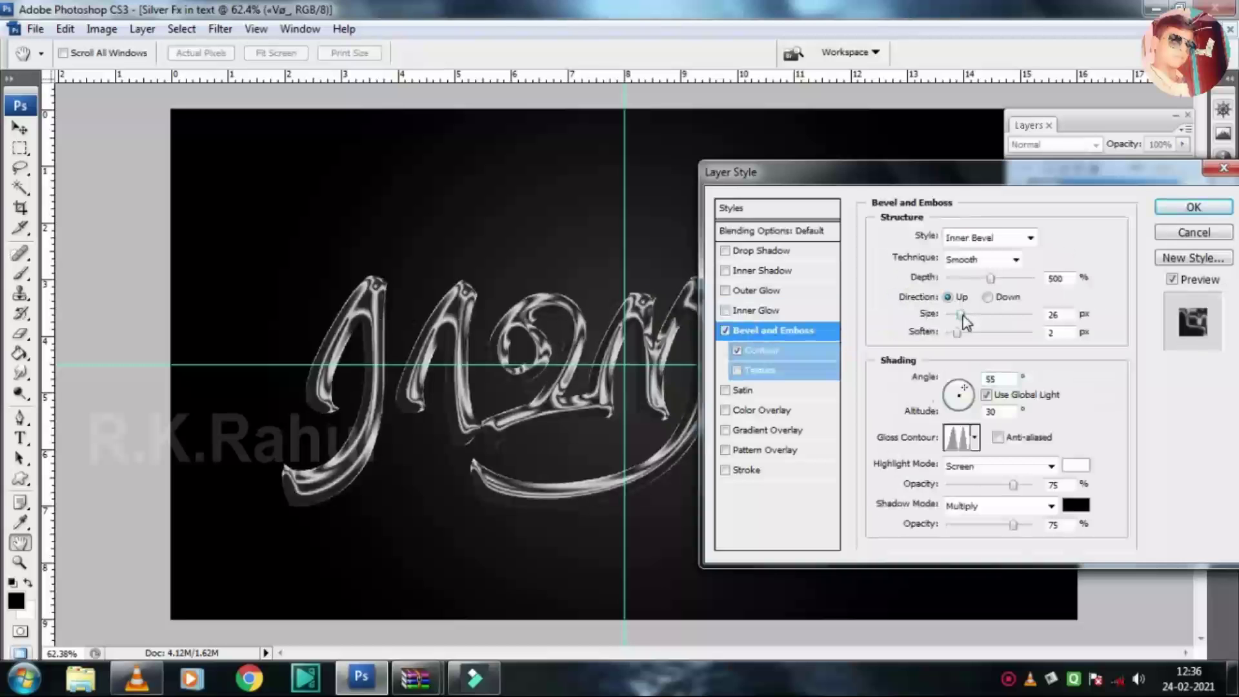
# - Thicken the bevel to about 30 px with the Size slider and arrow keys, then view Contour settings
pyautogui.moveTo(962, 314); pyautogui.dragTo(961, 317)
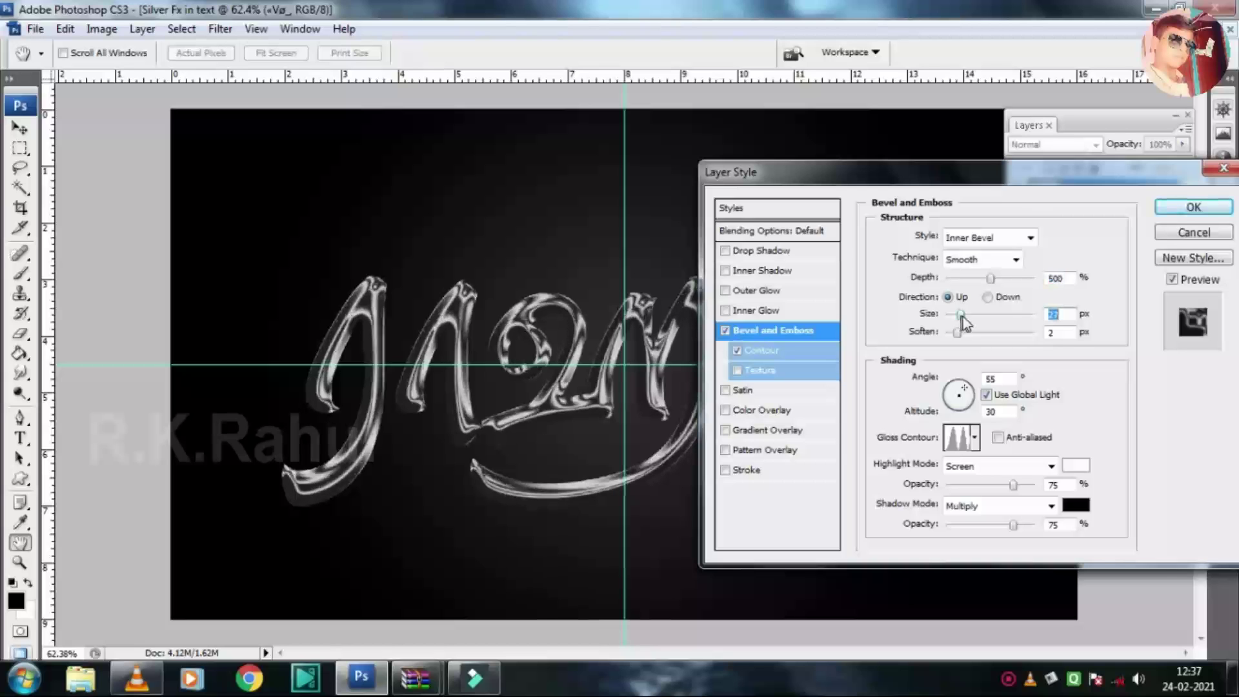
pyautogui.moveTo(962, 316); pyautogui.dragTo(966, 318)
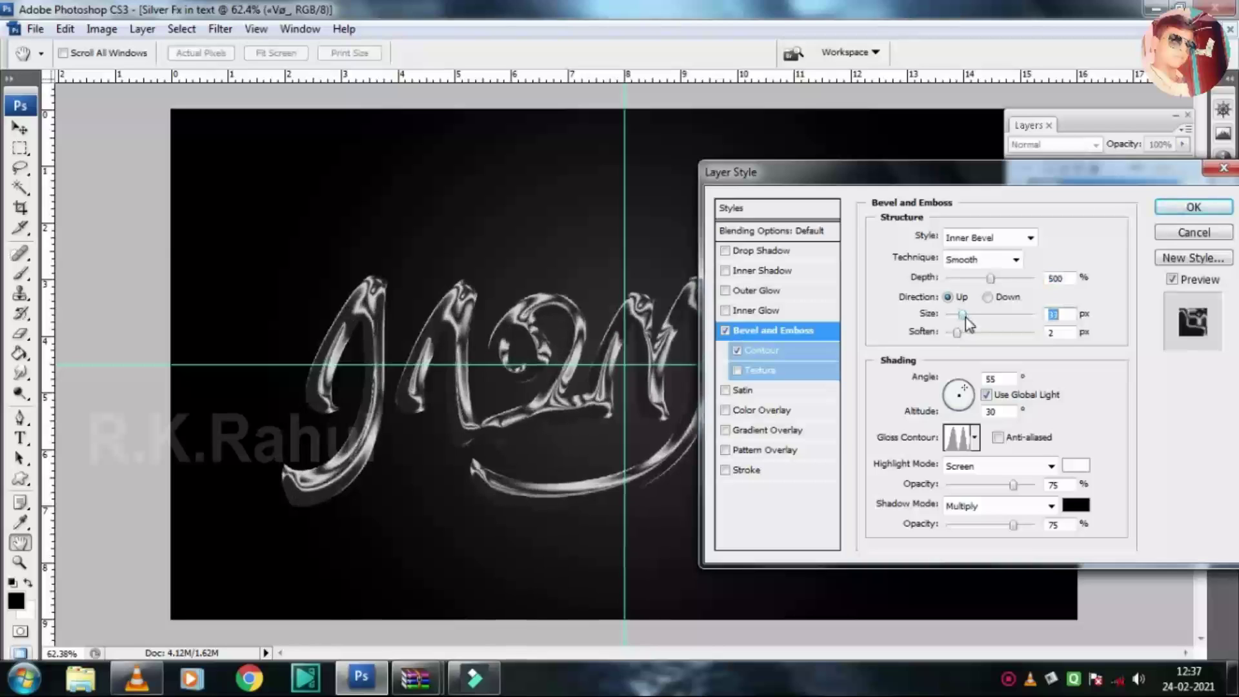
pyautogui.press('Down')
pyautogui.press('Down')
pyautogui.press('Down')
pyautogui.press('Down')
pyautogui.press('Down')
pyautogui.press('Down')
pyautogui.press('Down')
pyautogui.press('Down')
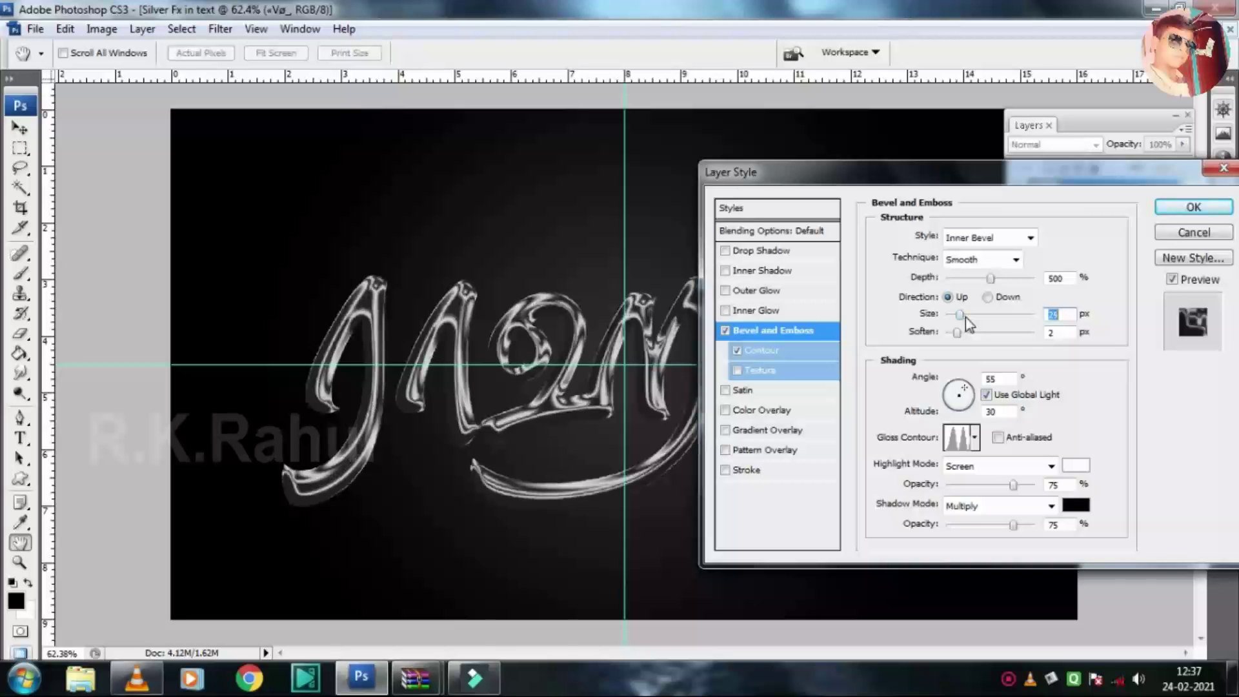
pyautogui.press('Up')
pyautogui.press('Up')
pyautogui.press('Up')
pyautogui.press('Up')
pyautogui.press('Up')
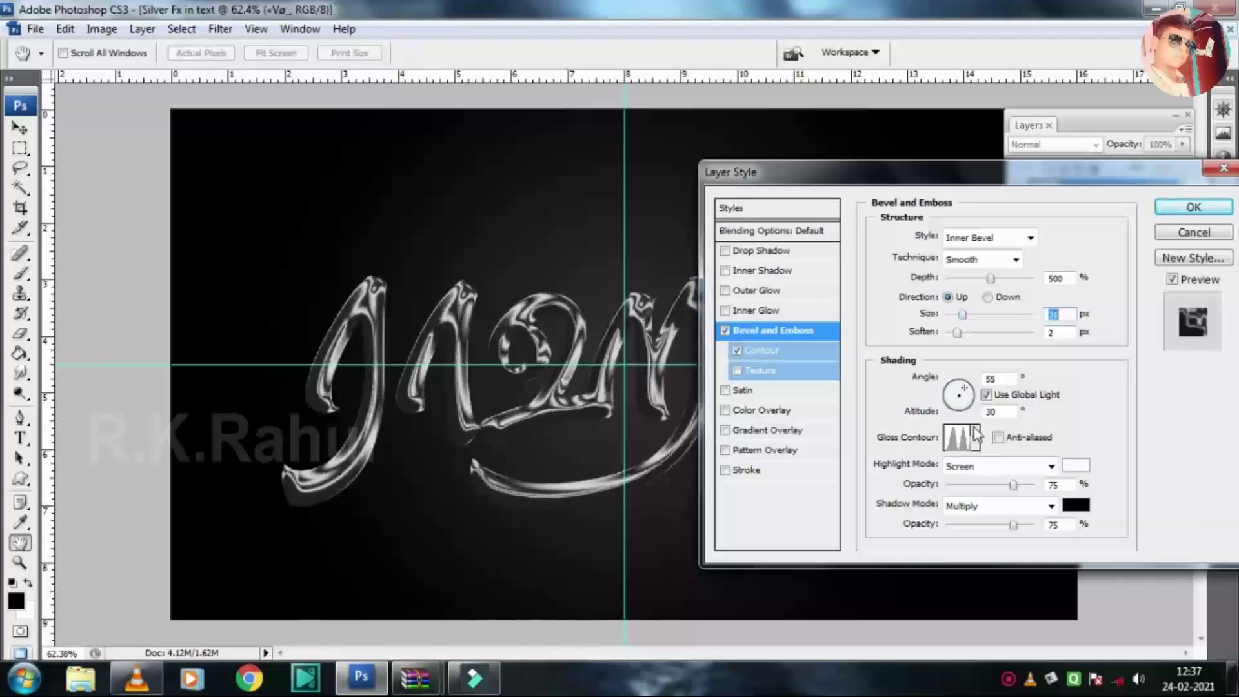
pyautogui.click(787, 347)
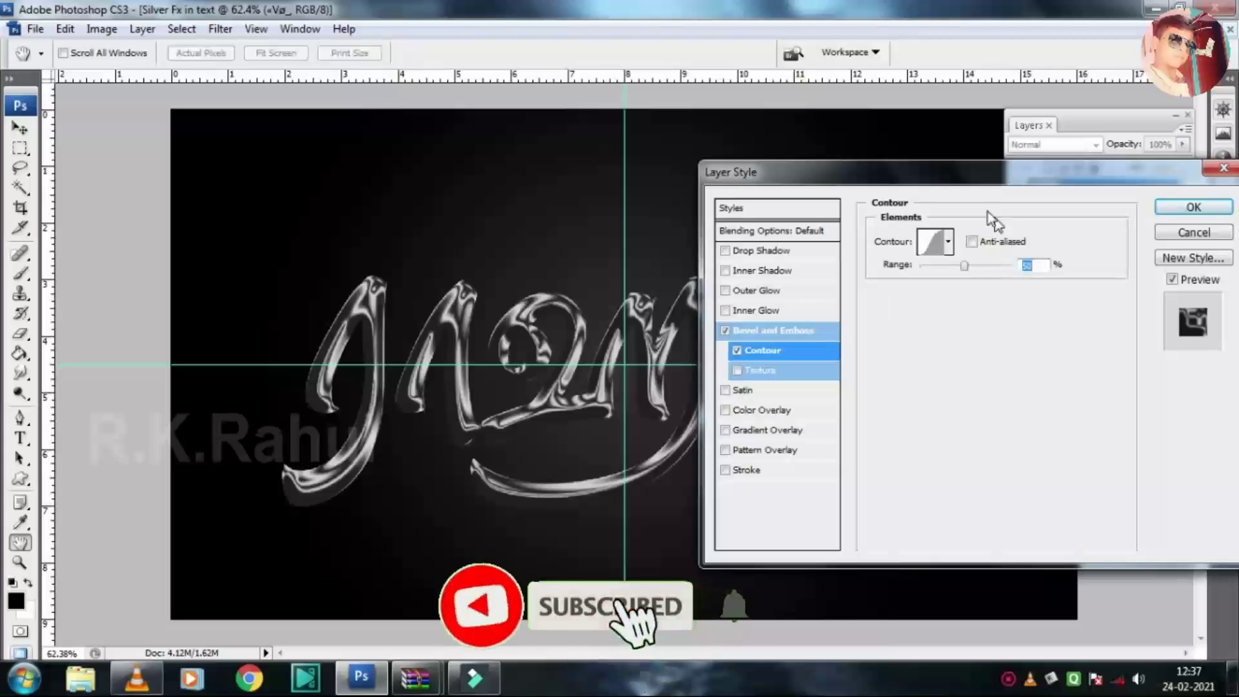
# - Try the Contour anti-aliasing option, leaving it off
pyautogui.click(973, 242)
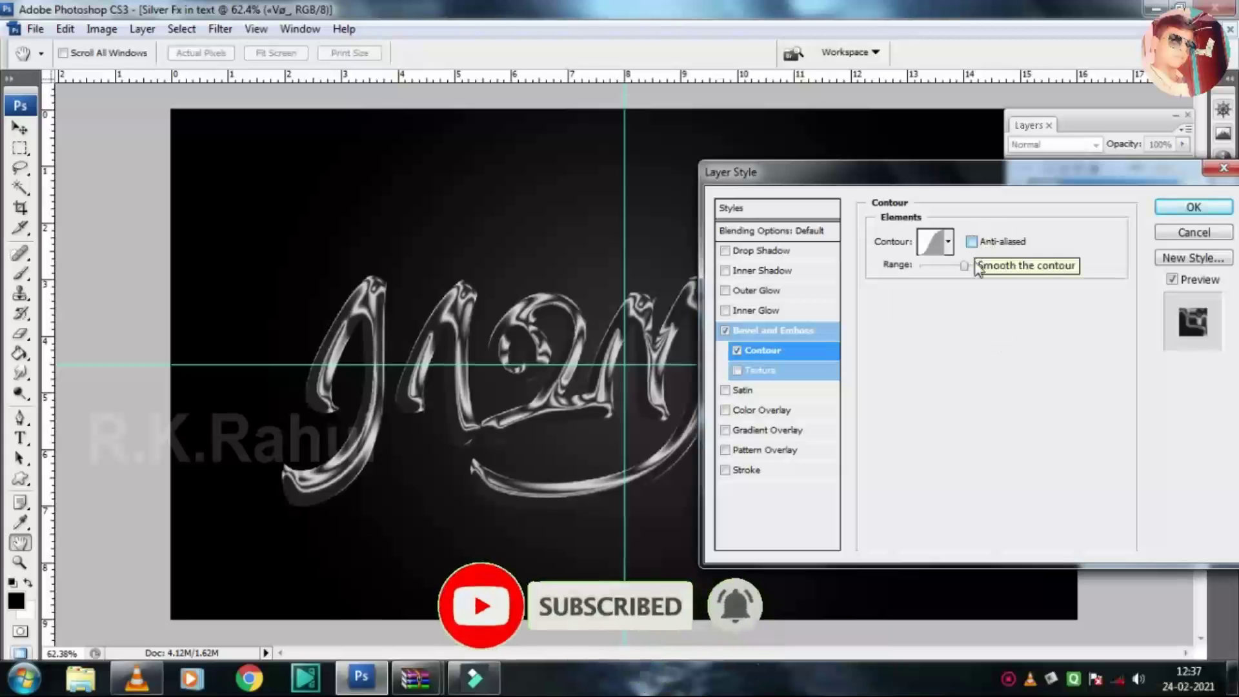
pyautogui.click(975, 244)
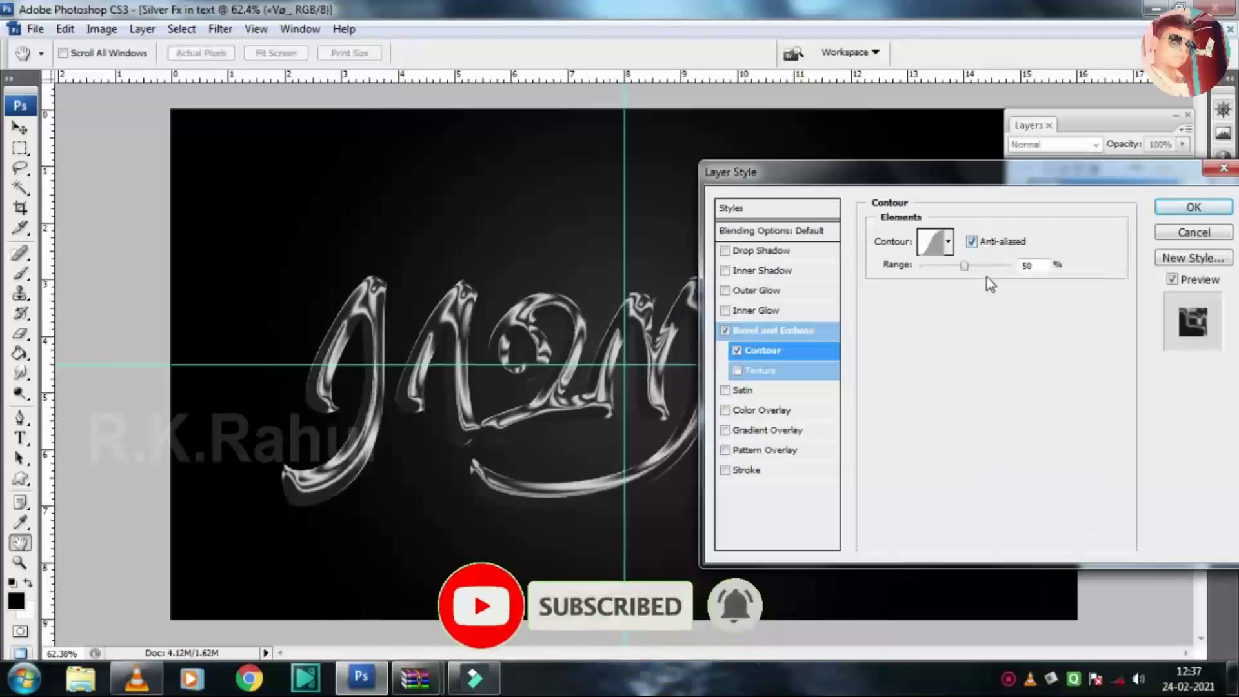
pyautogui.click(972, 242)
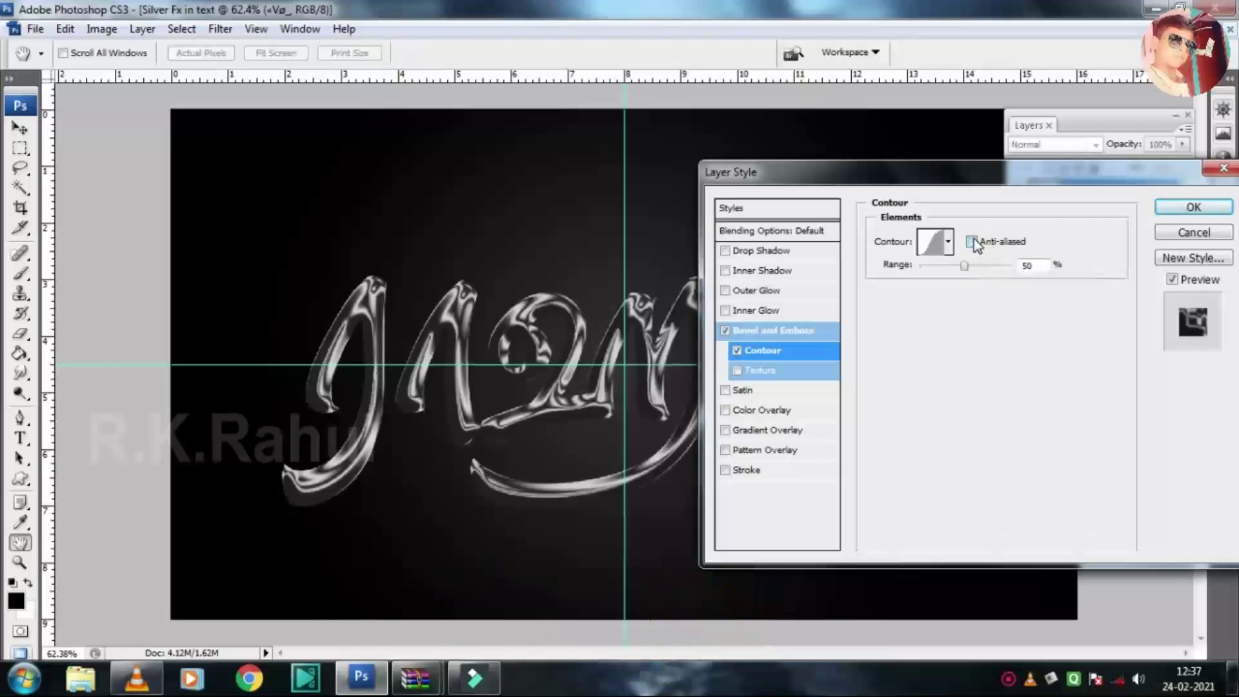
pyautogui.click(771, 330)
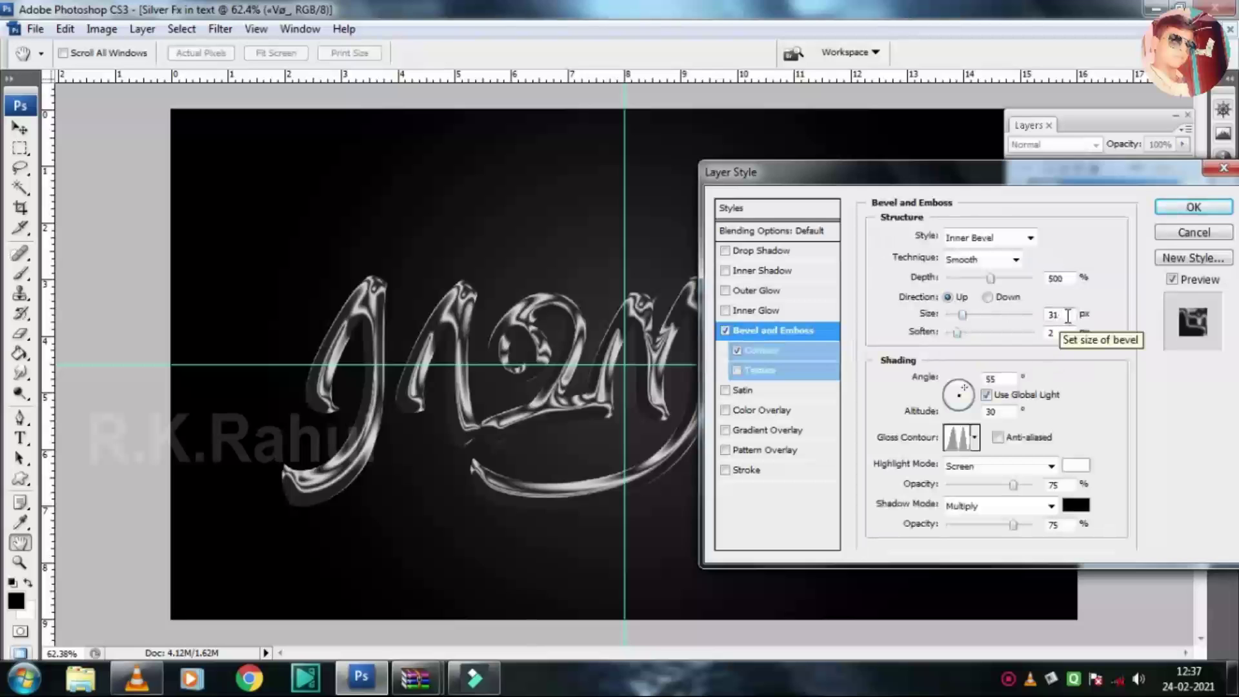
# - Raise the bevel size to 33 px and commit the layer style
pyautogui.click(913, 311)
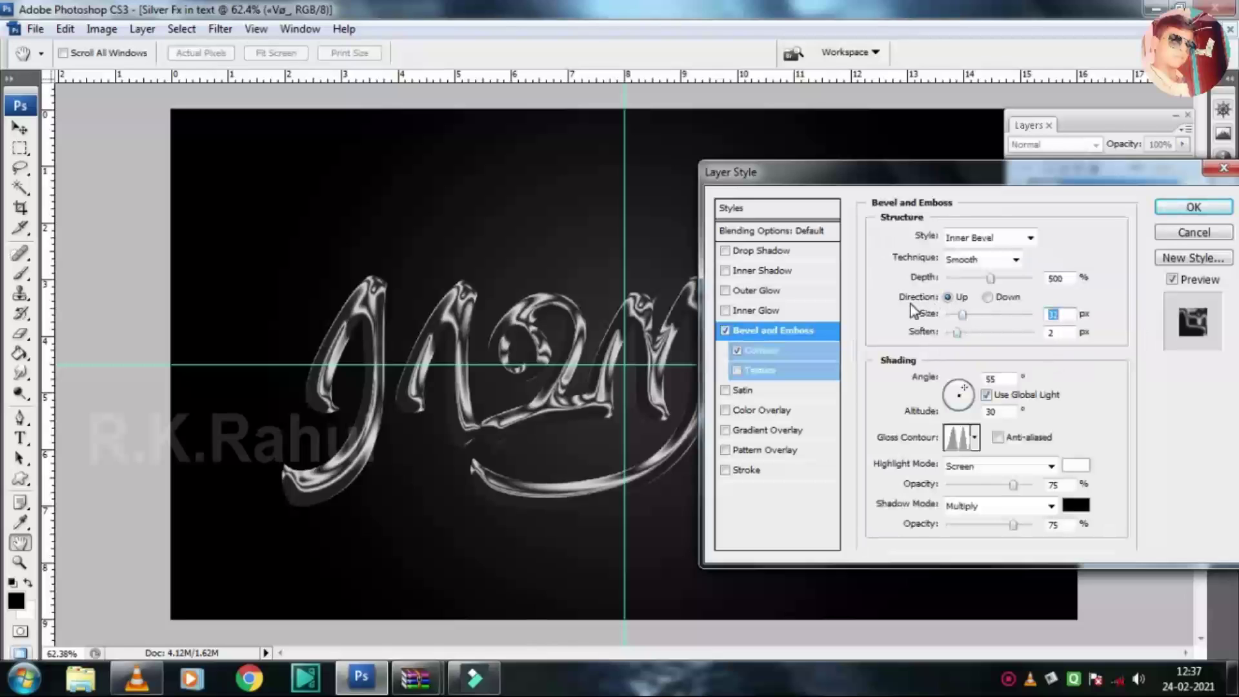
pyautogui.press('Up')
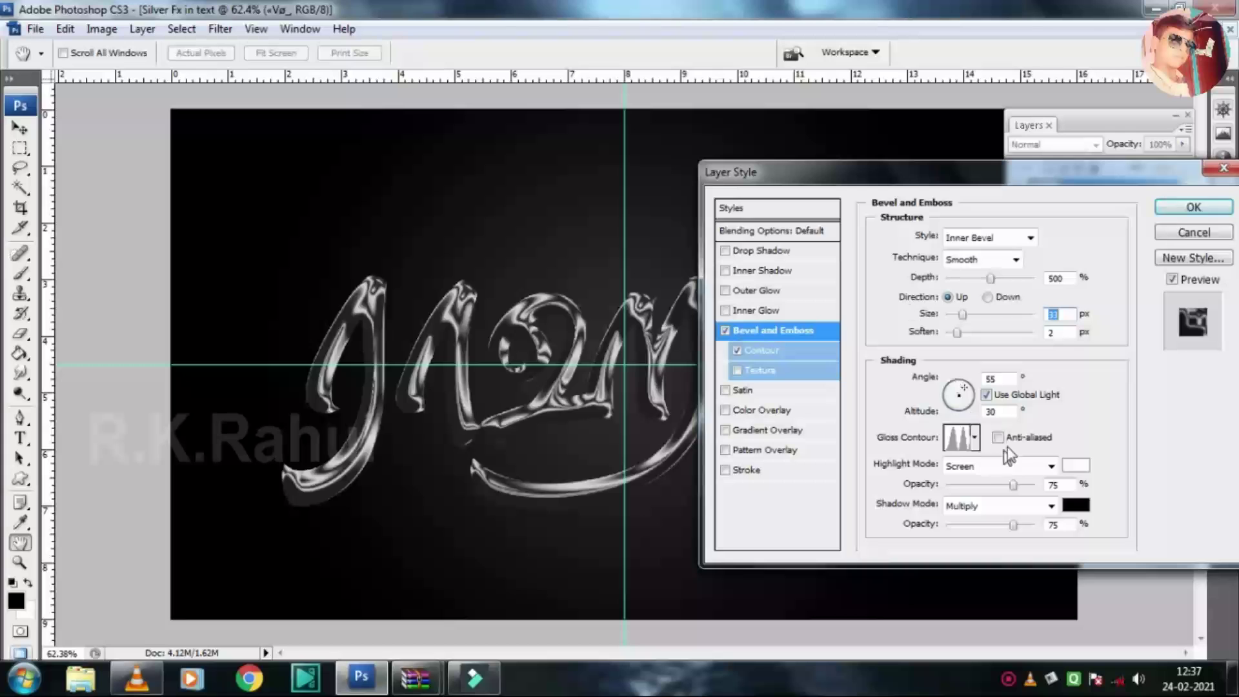
pyautogui.click(1176, 205)
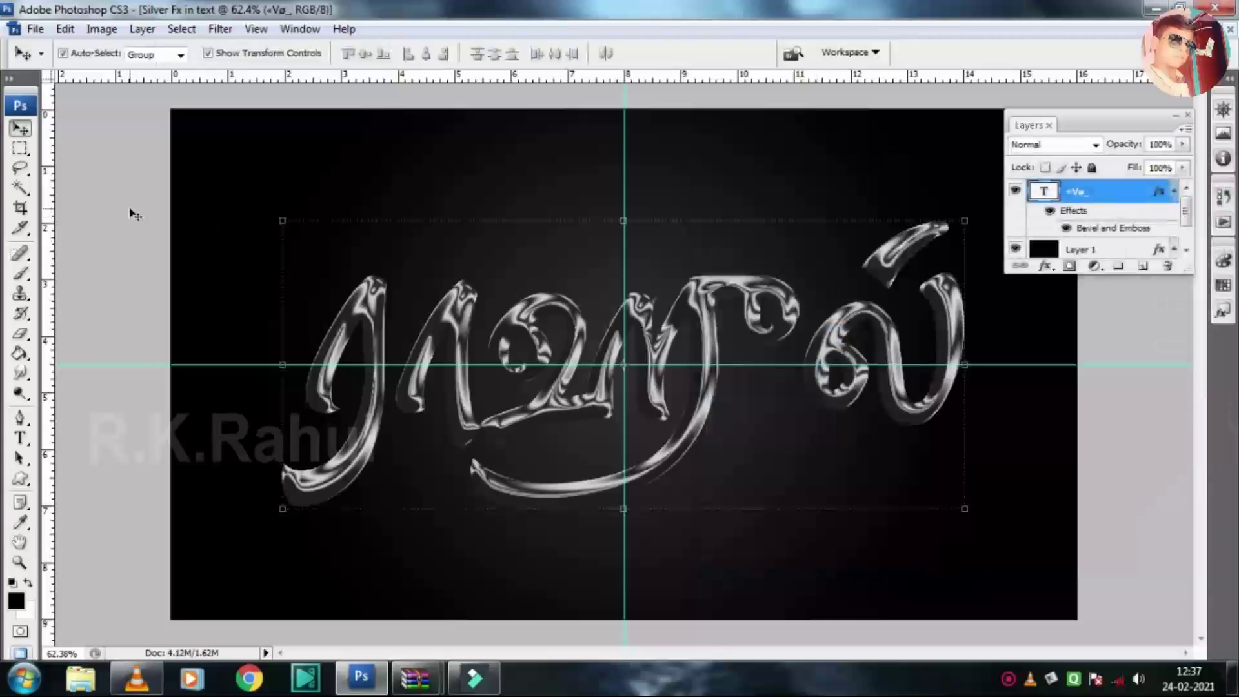
pyautogui.click(134, 214)
pyautogui.press('z')
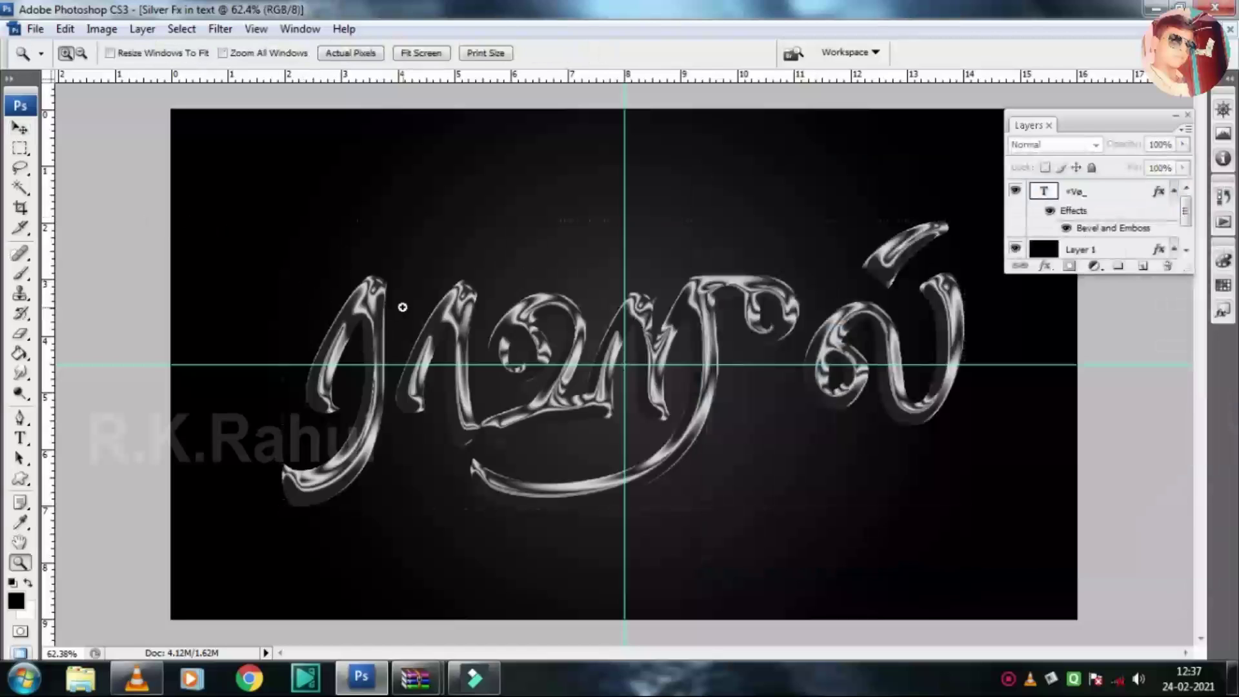
pyautogui.rightClick(511, 335)
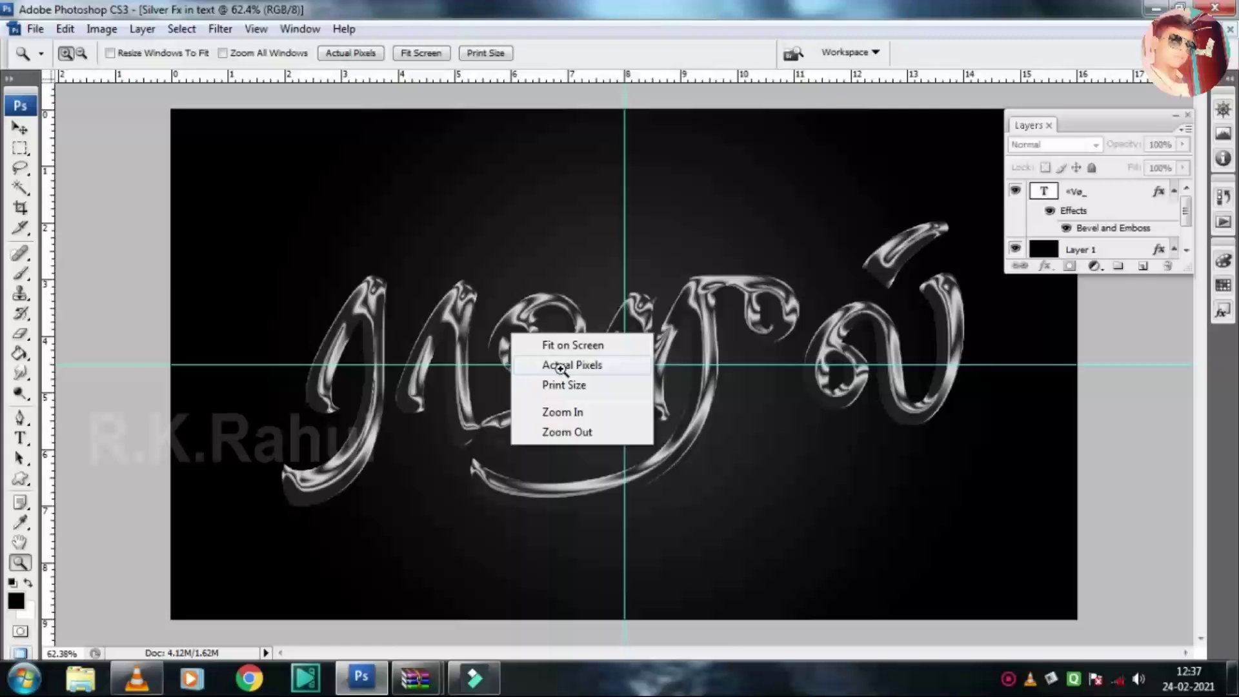
pyautogui.click(560, 365)
pyautogui.rightClick(498, 366)
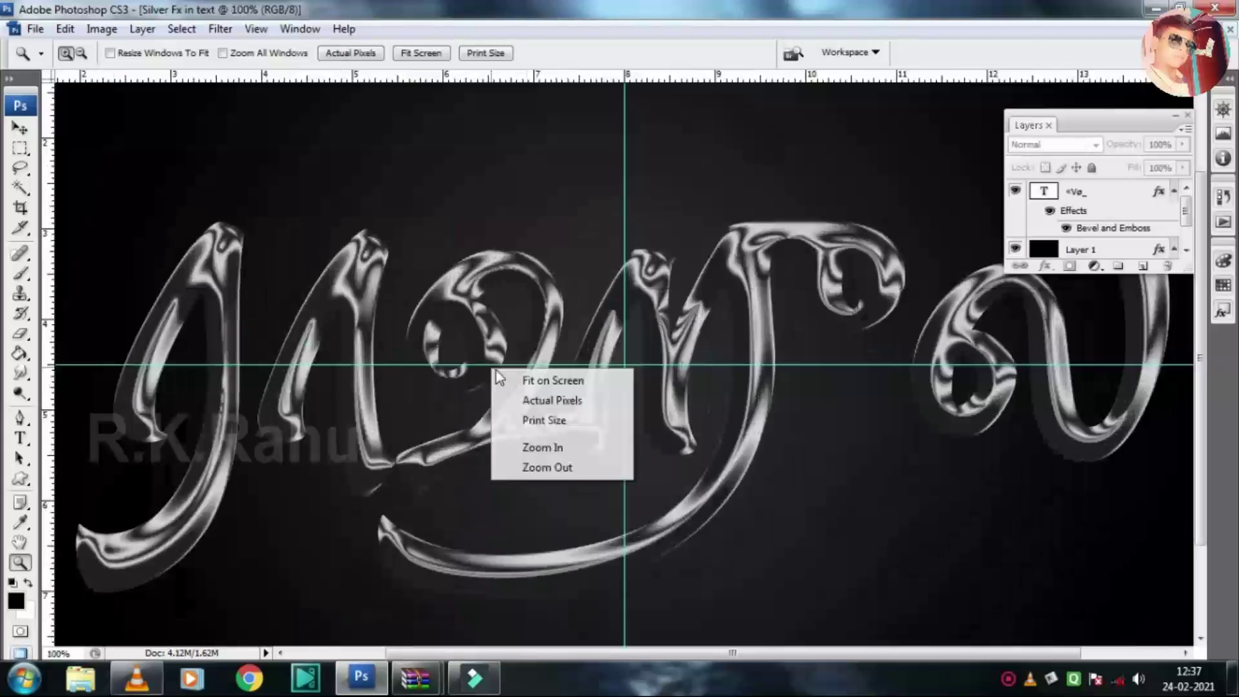
pyautogui.click(568, 385)
pyautogui.click(20, 127)
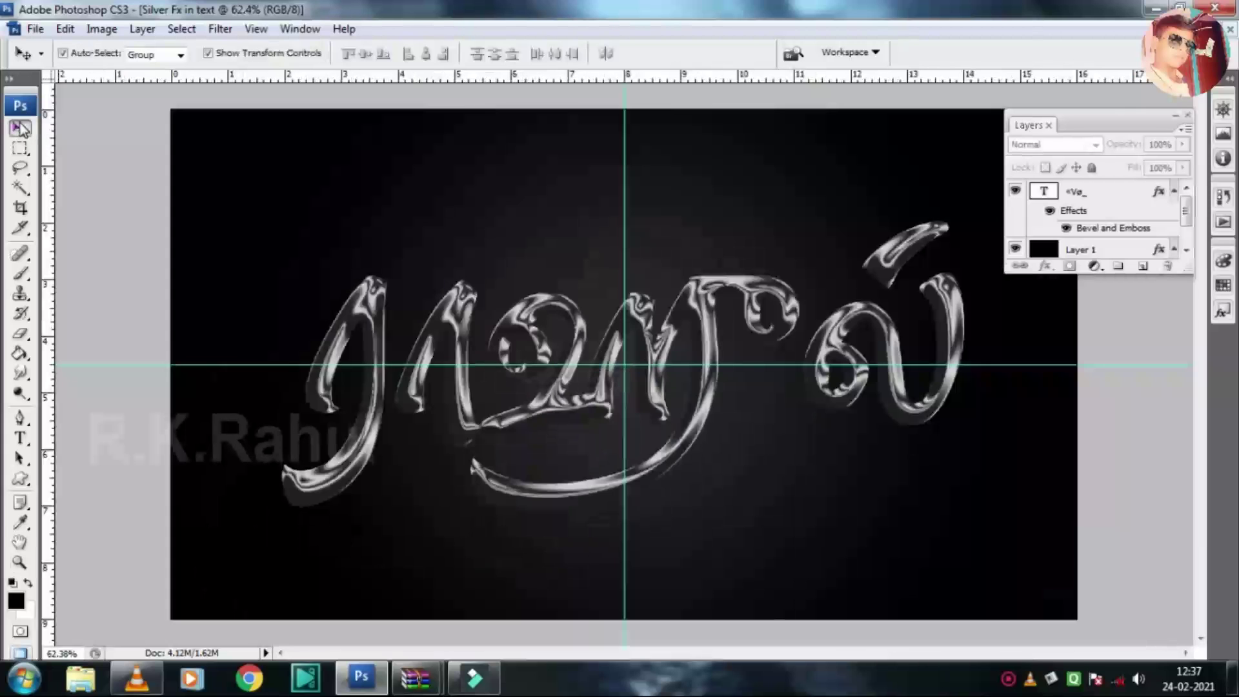
pyautogui.press('t')
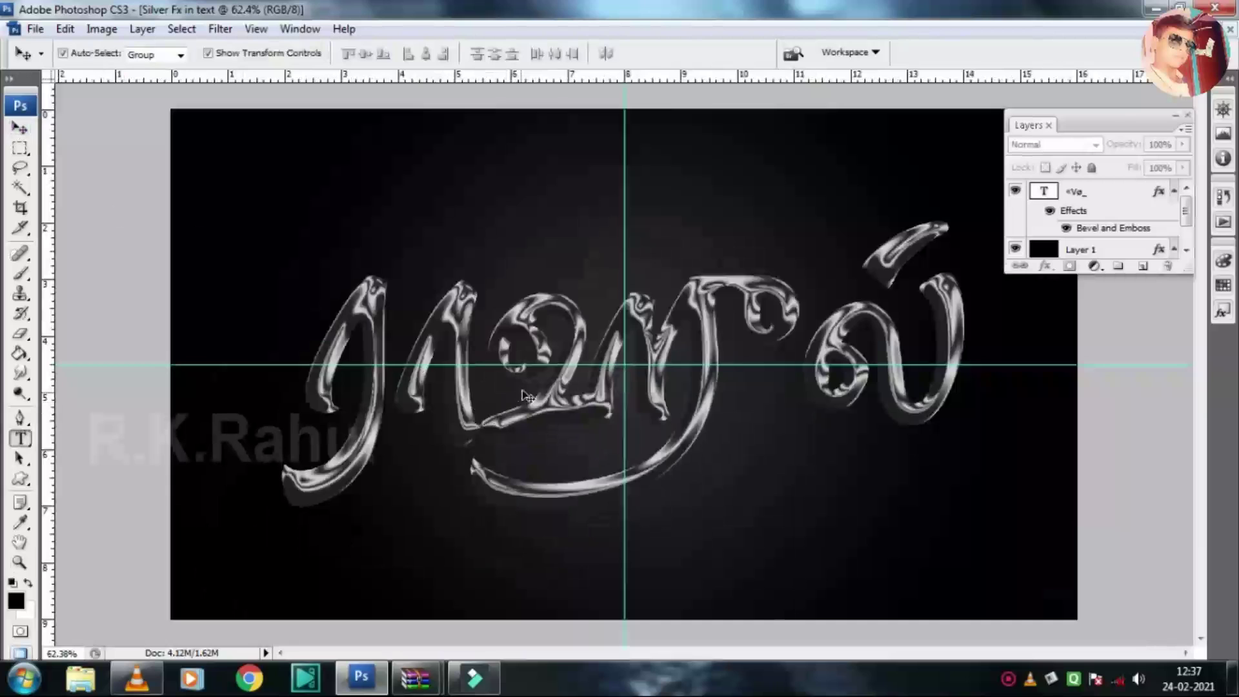